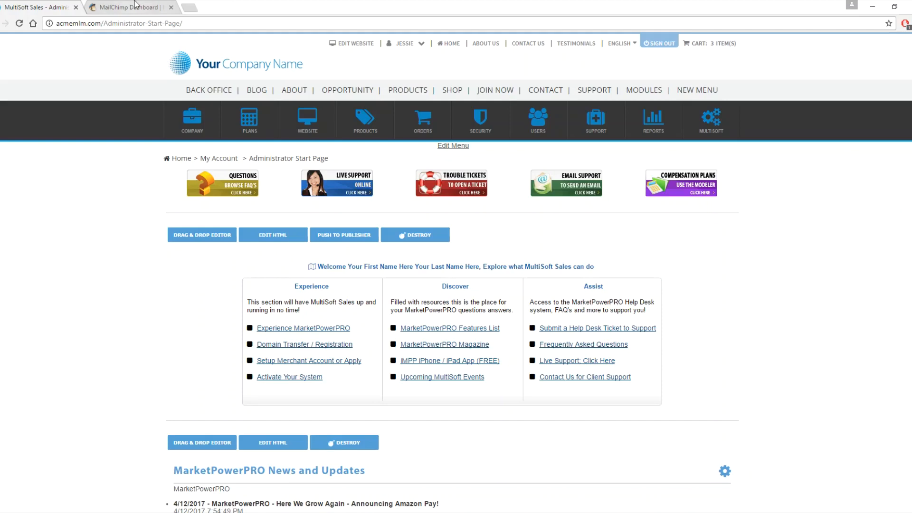
- Switch to the MailChimp tab and open the account settings page
left_click(136, 7)
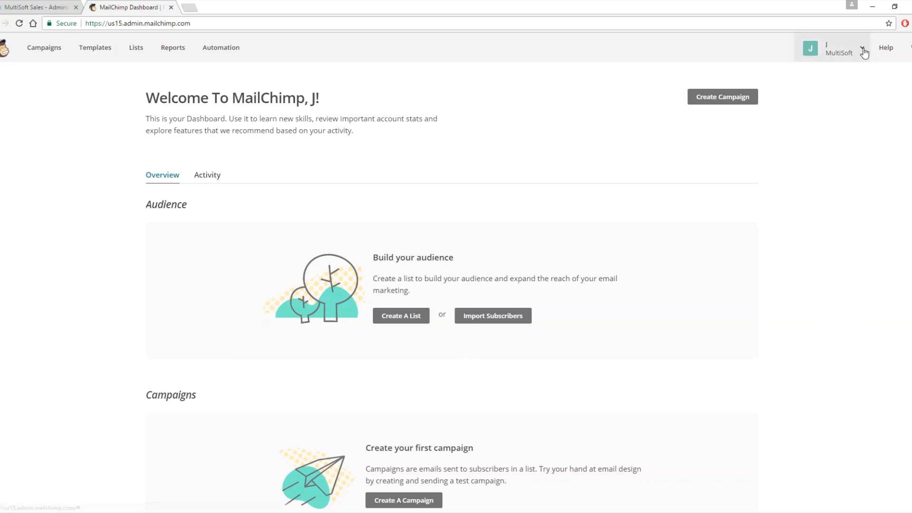
left_click(862, 50)
left_click(752, 142)
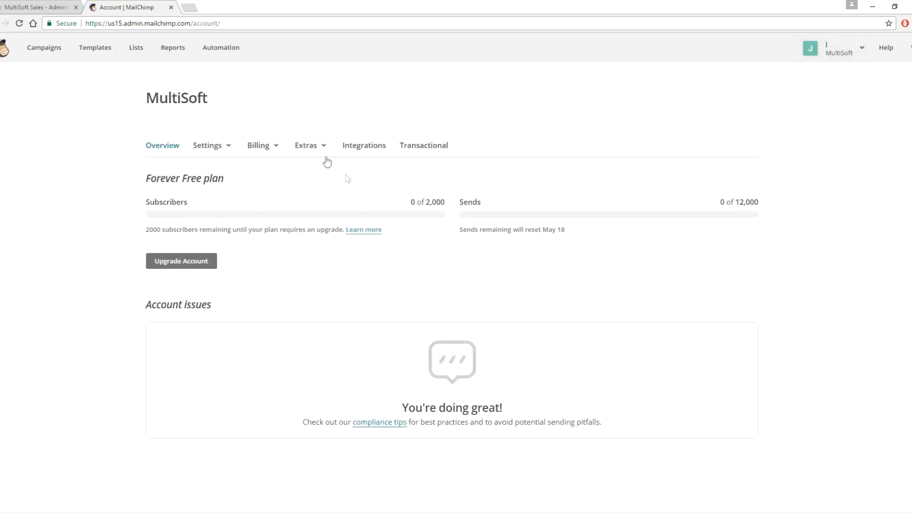
- Open the API keys page under Extras and create a new API key
left_click(323, 147)
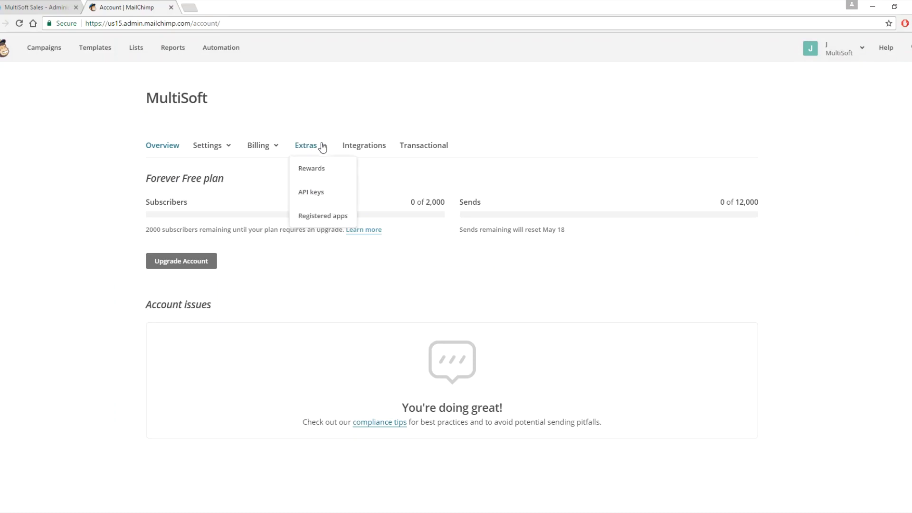
left_click(315, 192)
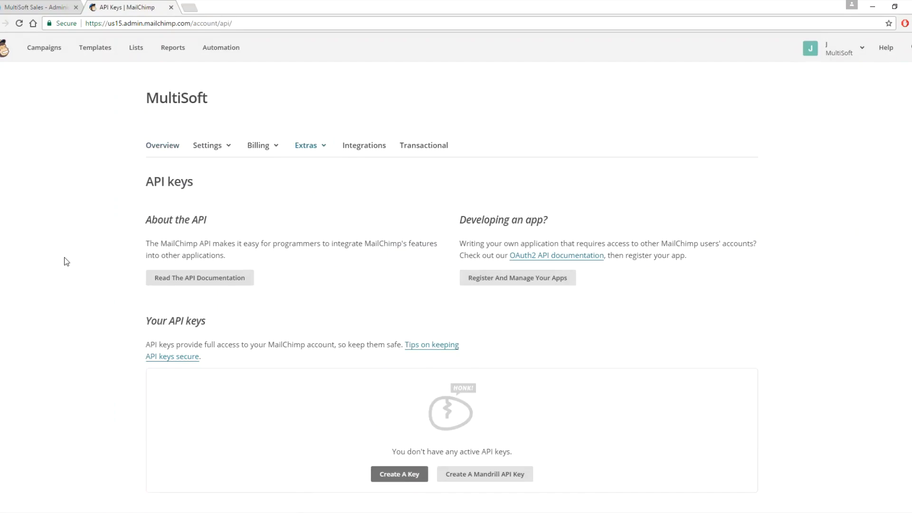
scroll(65, 261, "down", 3)
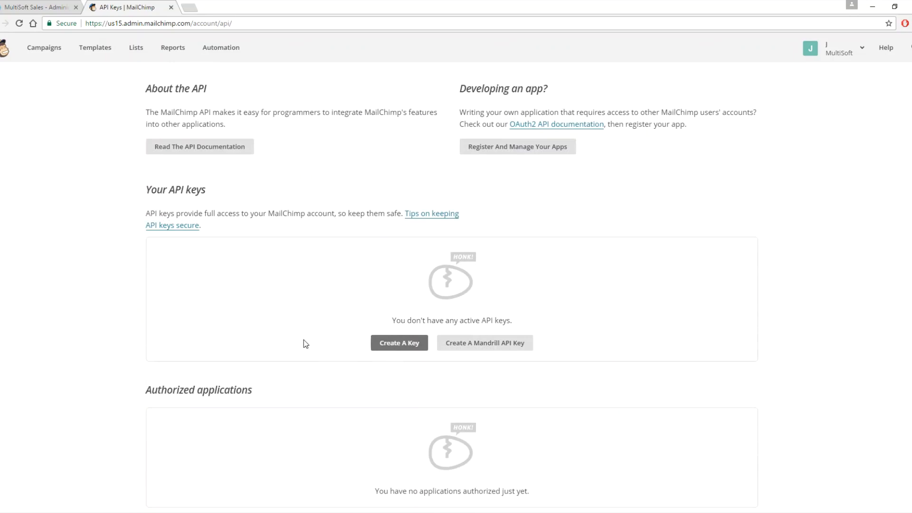
left_click(398, 347)
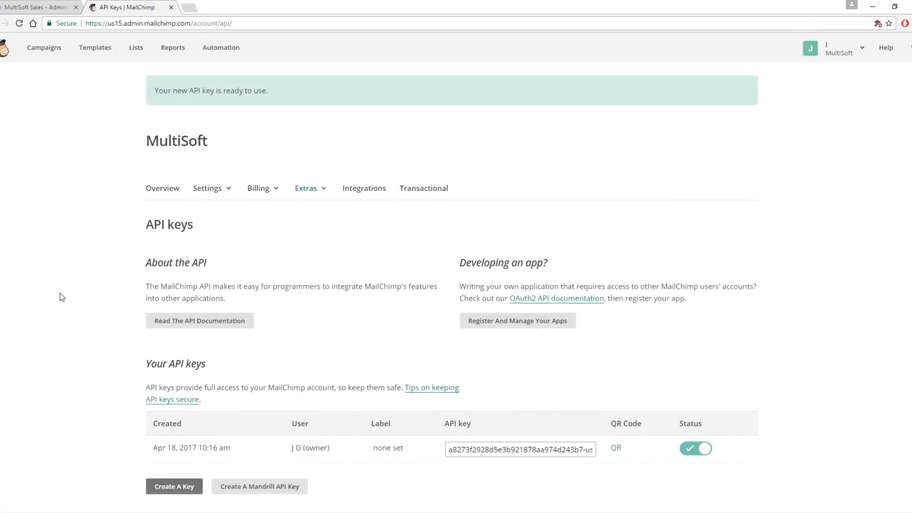
- Select and copy the new API key
scroll(60, 293, "down", 4)
triple_click(532, 250)
right_click(533, 251)
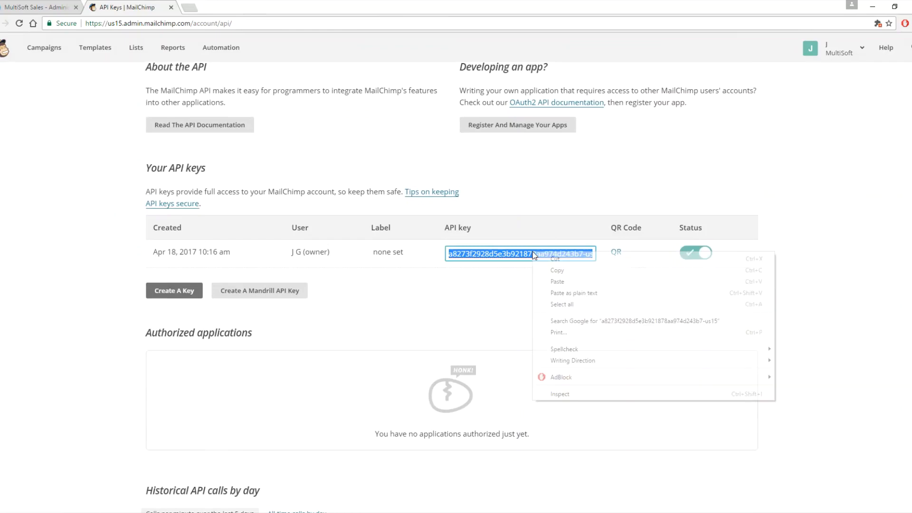
left_click(563, 269)
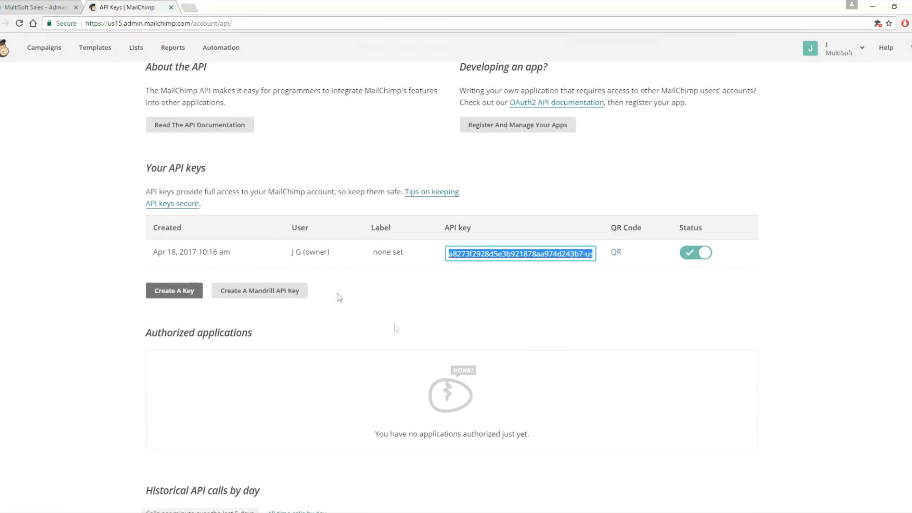
- Return to the MultiSoft tab and open the Mailchimp Account Settings module under Company
left_click(50, 7)
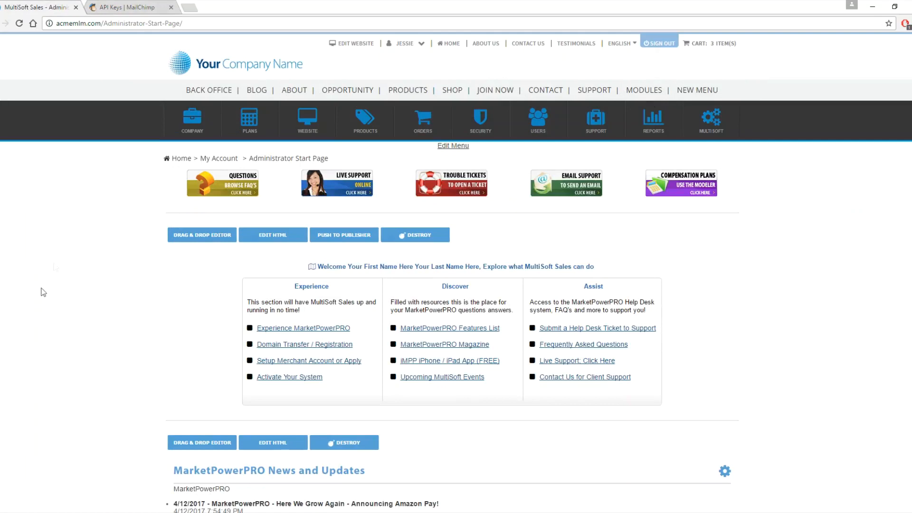
left_click(188, 127)
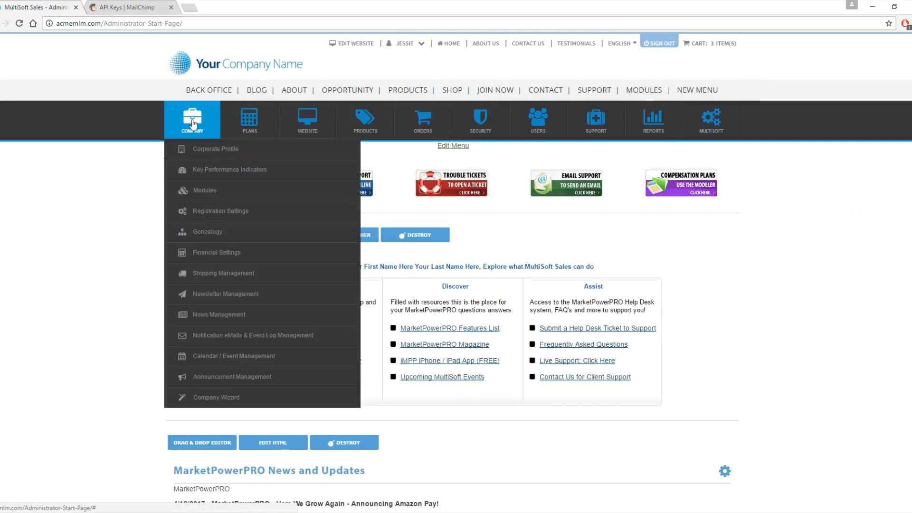
mouse_move(204, 194)
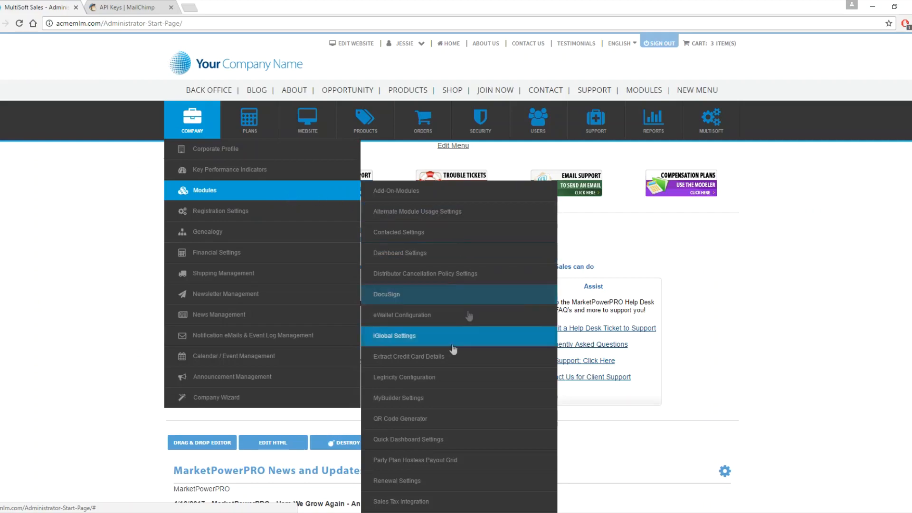
scroll(446, 403, "down", 7)
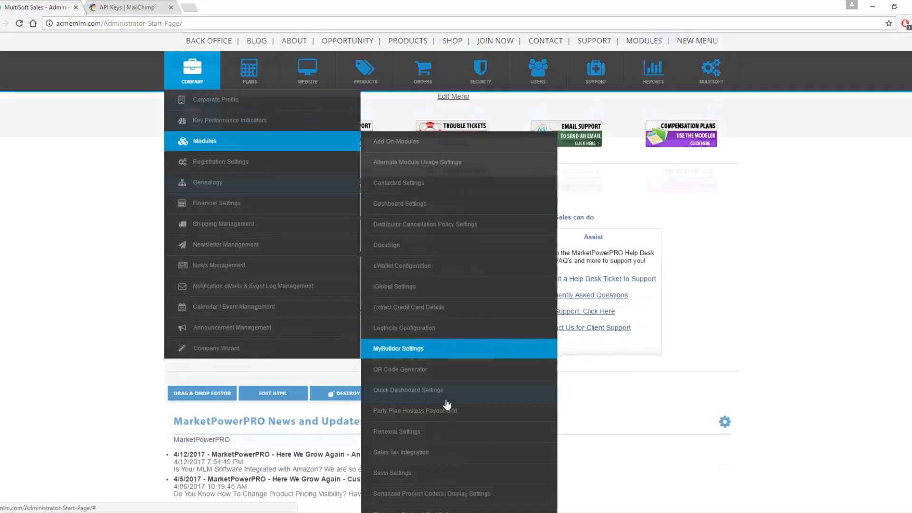
scroll(447, 404, "down", 1)
mouse_move(434, 416)
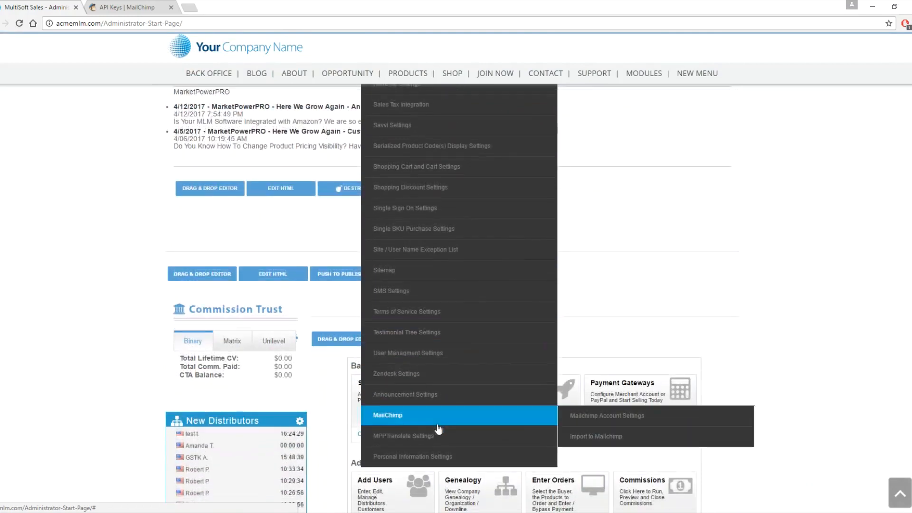
left_click(640, 421)
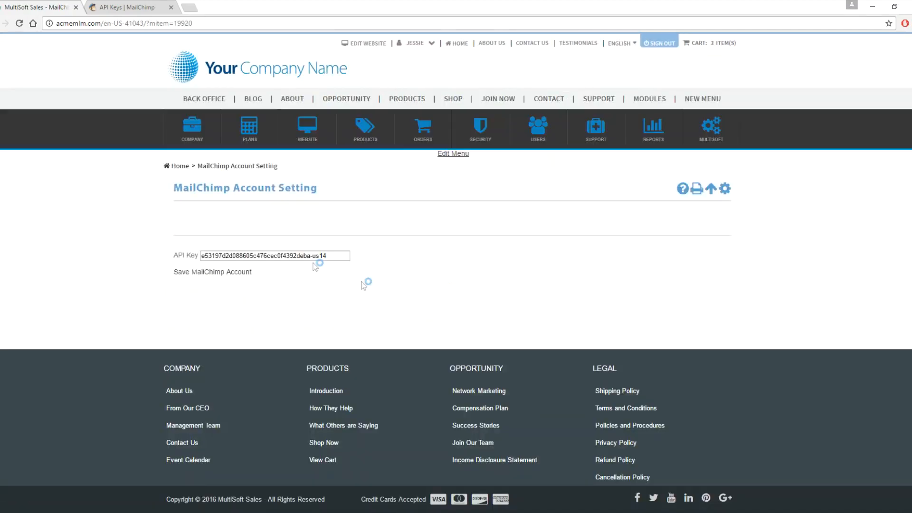
- Replace the API Key field with the copied MailChimp API key and save the MailChimp account
double_click(278, 256)
left_click_drag(338, 256, 54, 261)
key("ctrl+v")
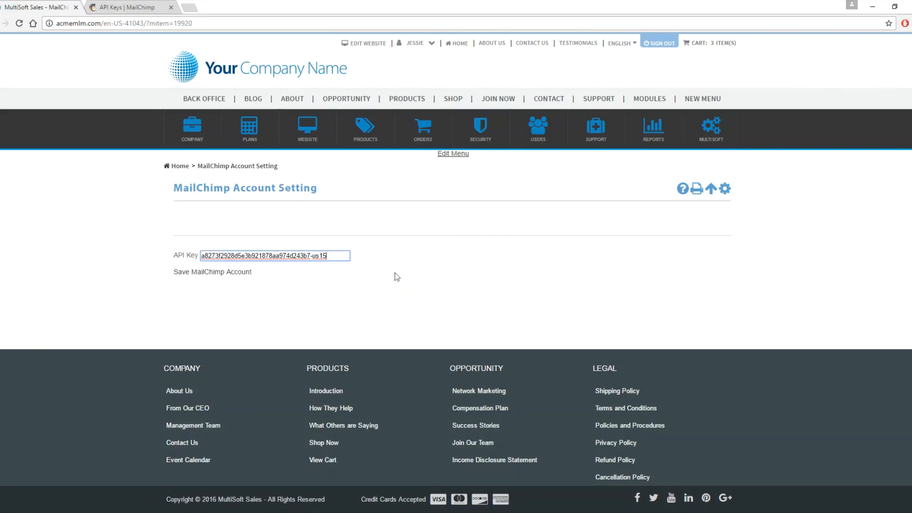
left_click(192, 276)
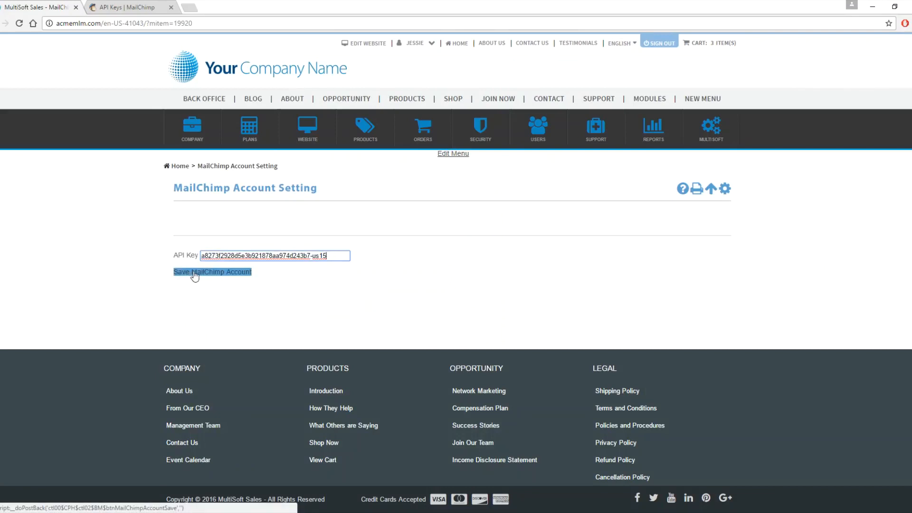
left_click(224, 275)
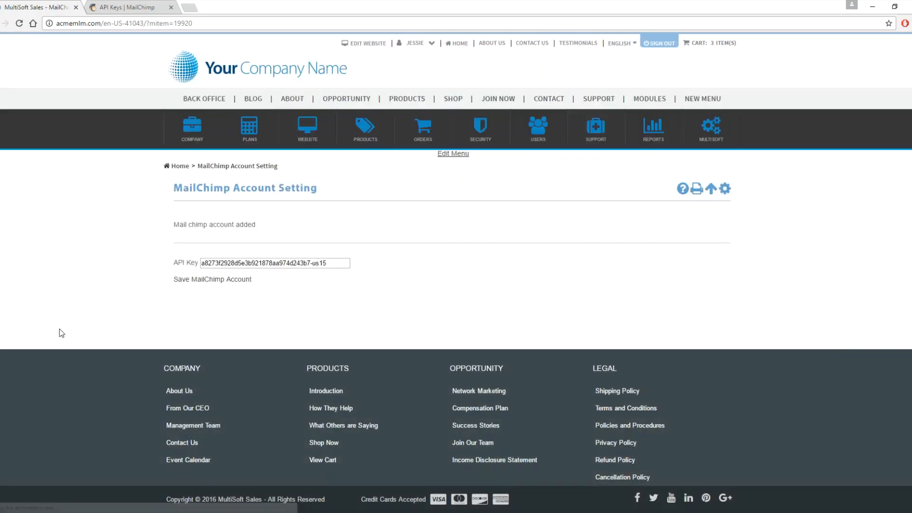
- Open the Import to Mailchimp page from the Company modules menu
left_click_drag(270, 226, 175, 224)
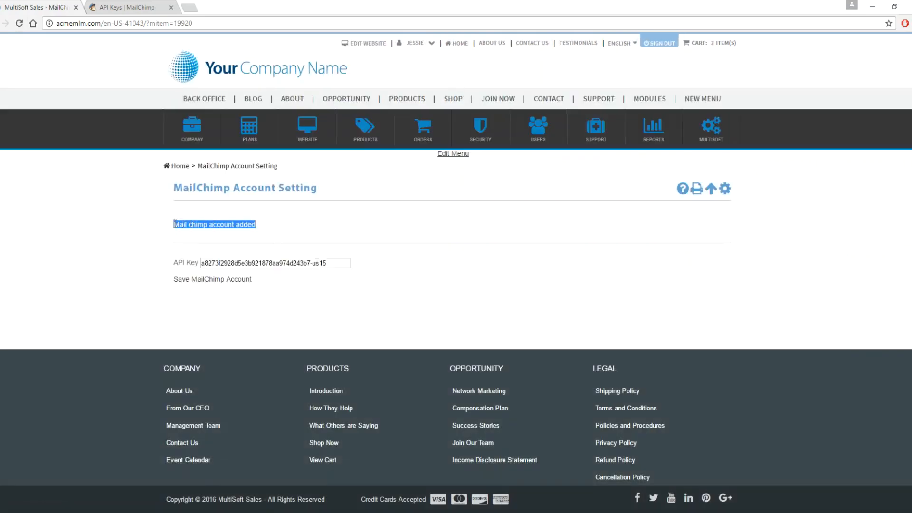
left_click(459, 270)
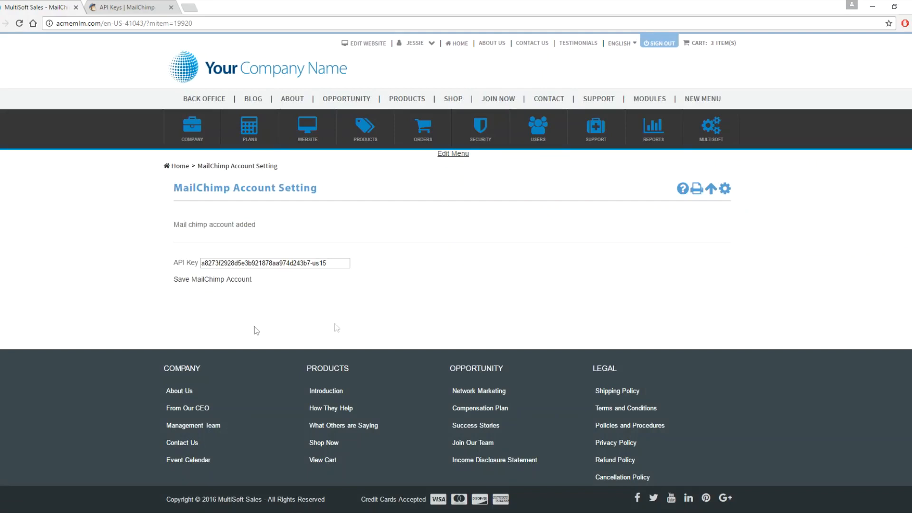
mouse_move(193, 135)
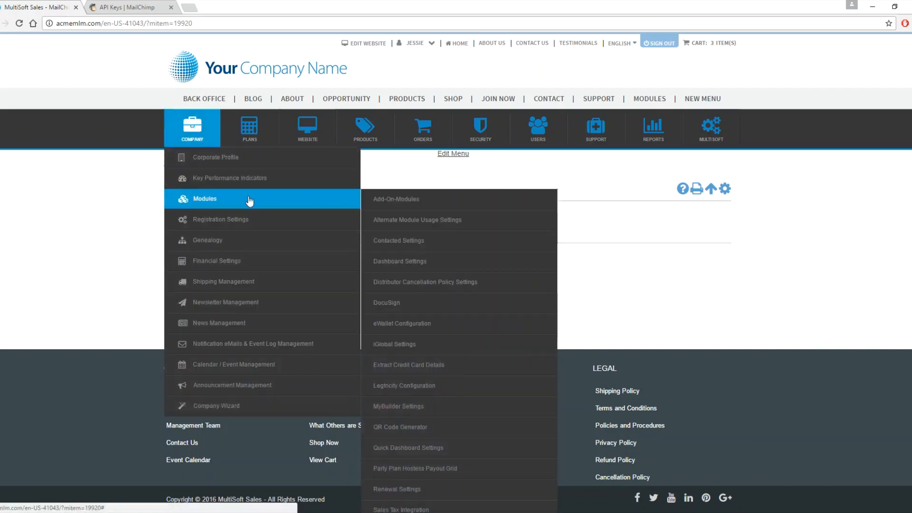
scroll(433, 306, "down", 7)
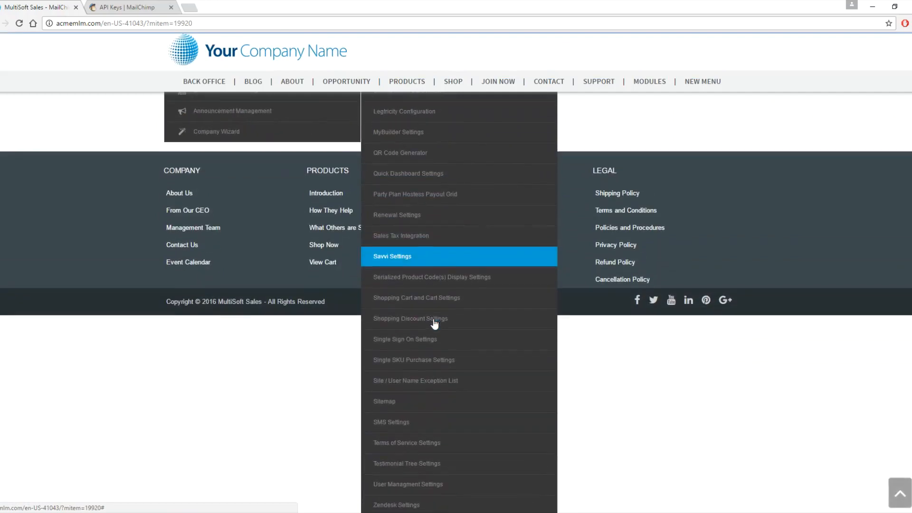
mouse_move(497, 483)
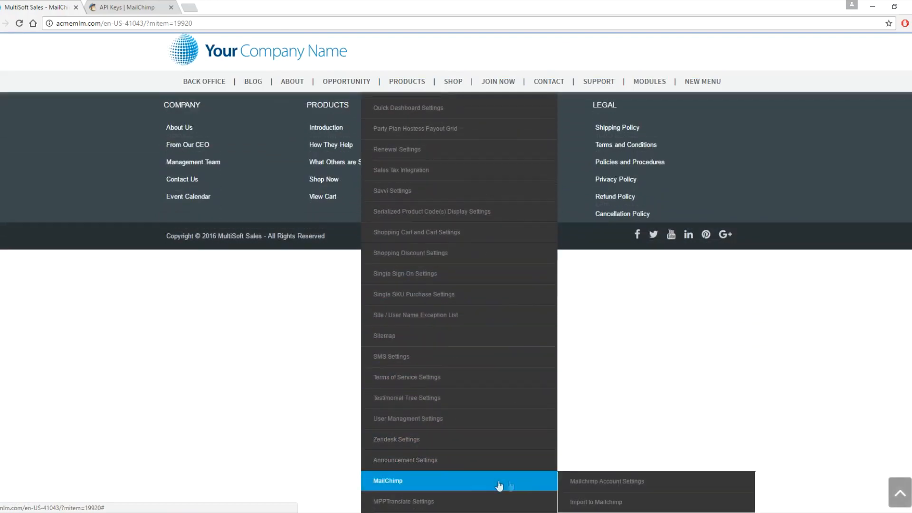
left_click(631, 505)
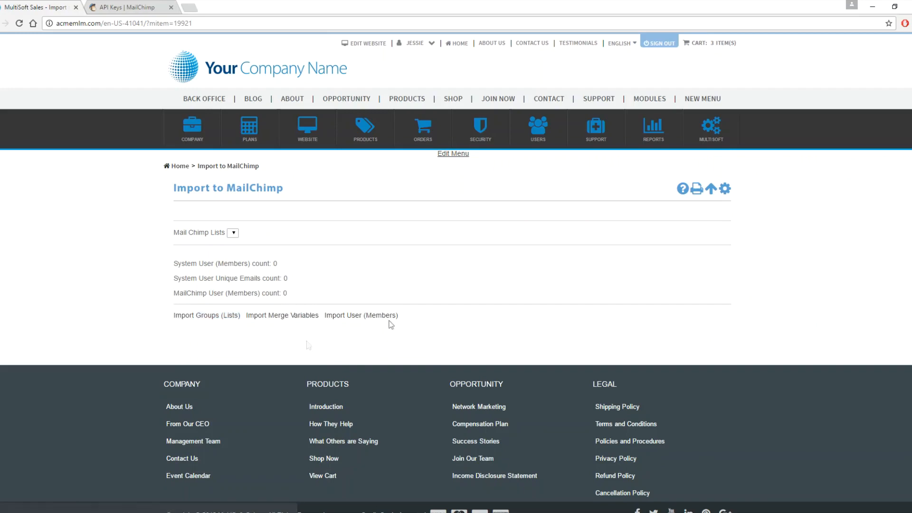
- Open the back office in a new tab and view the Subscription Groups under Newsletter Management
right_click(199, 99)
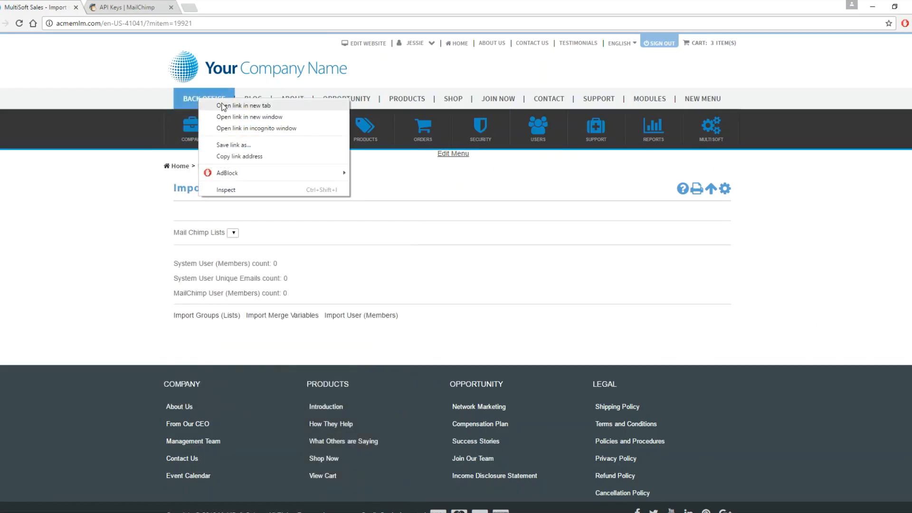
left_click(223, 105)
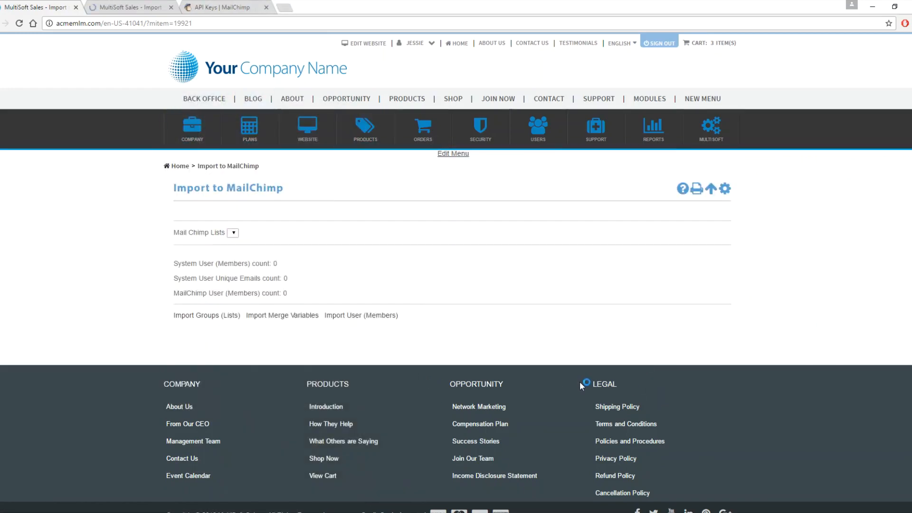
key("ctrl+Tab")
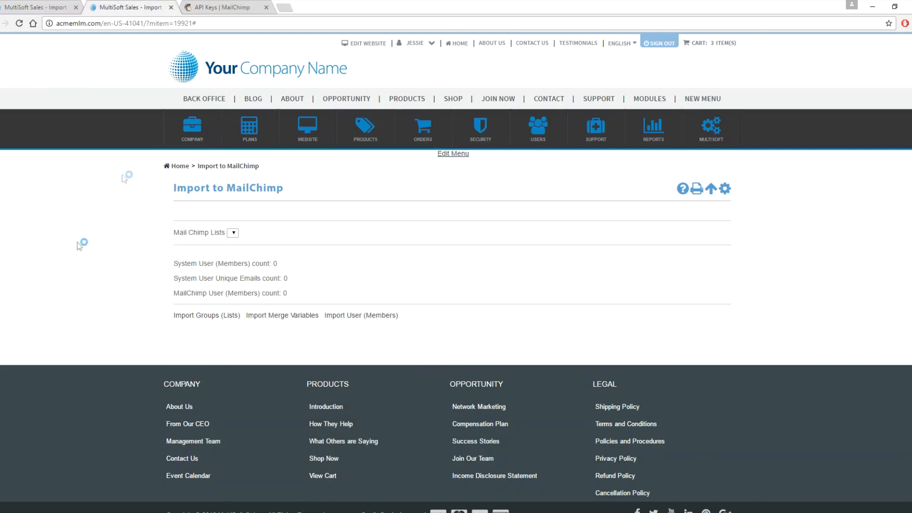
mouse_move(281, 308)
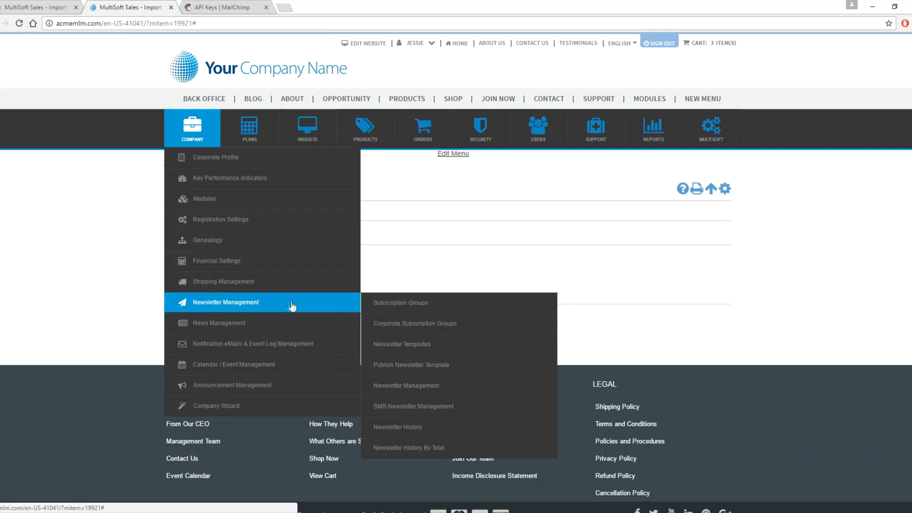
left_click(435, 305)
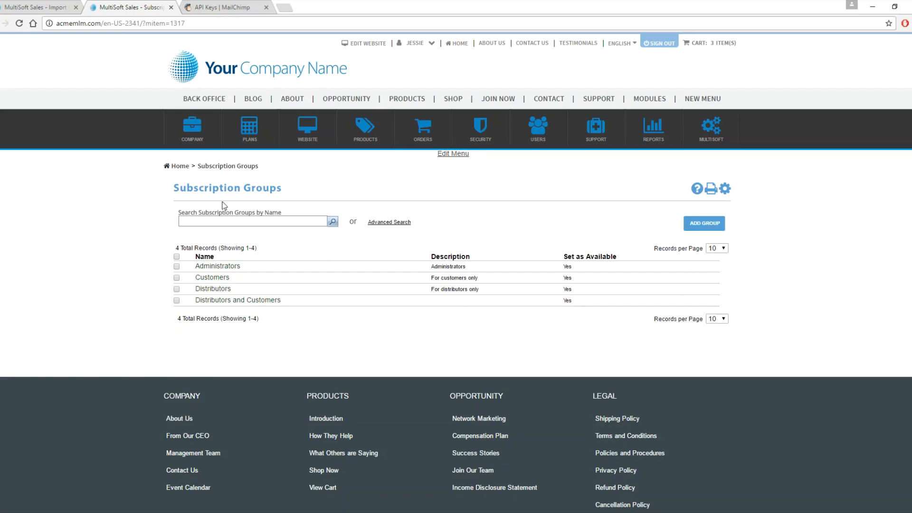
- Return to the import tab and import the subscription groups as MailChimp lists
left_click(38, 7)
left_click_drag(172, 315, 252, 321)
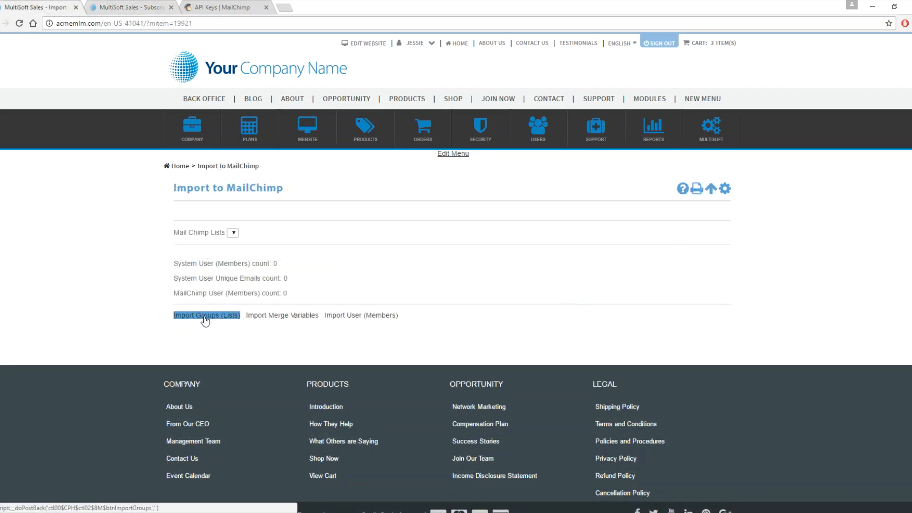
left_click(205, 319)
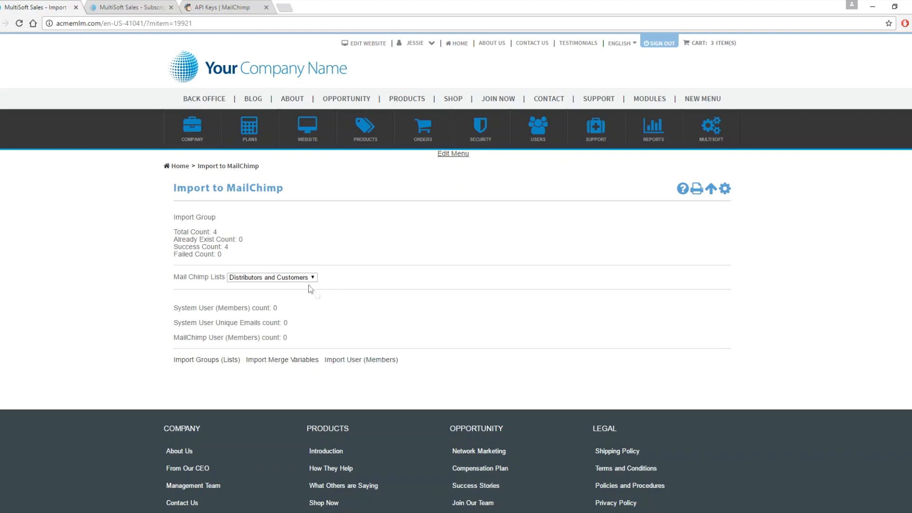
- Choose the Distributors MailChimp list and try to import its users
left_click(295, 278)
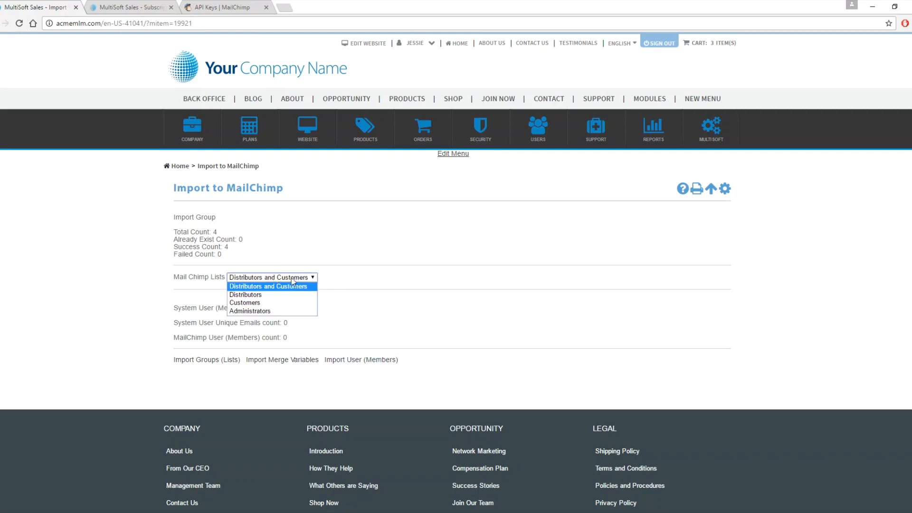
left_click(269, 295)
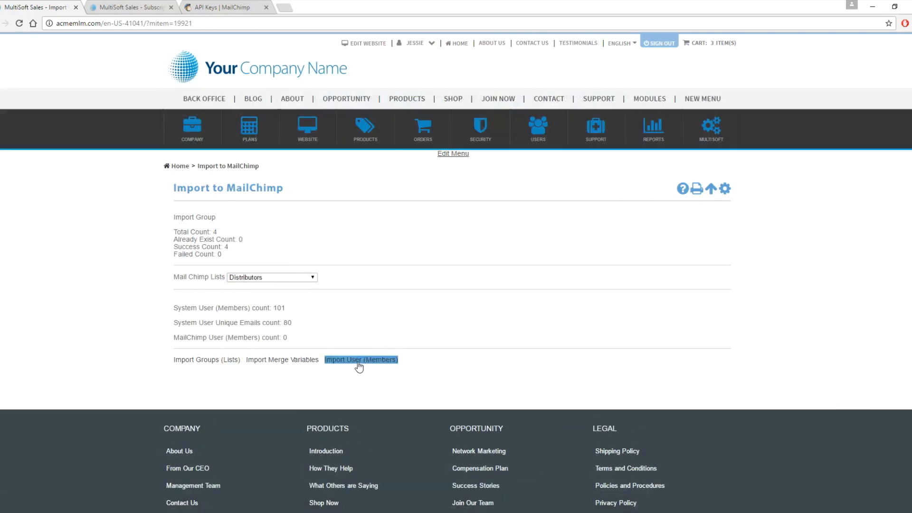
left_click(360, 360)
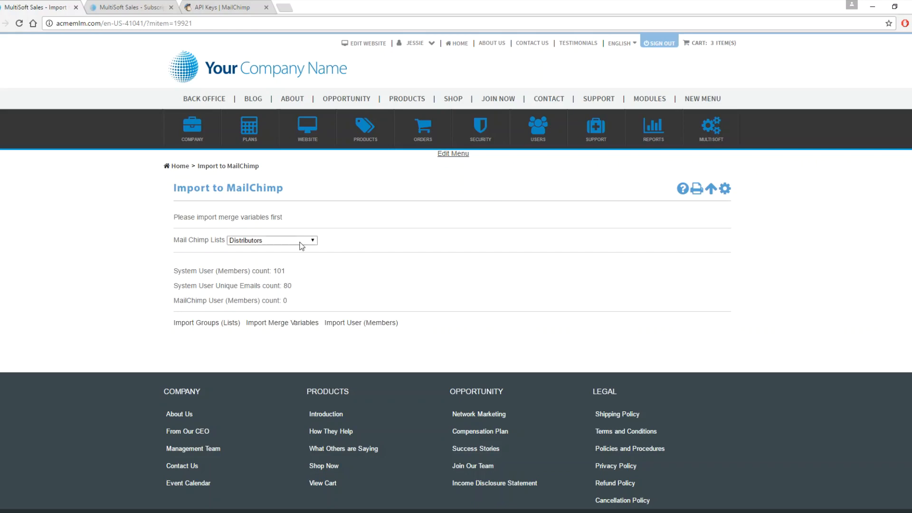
- Choose the Distributors and Customers list and try importing users again
left_click(264, 241)
left_click(270, 246)
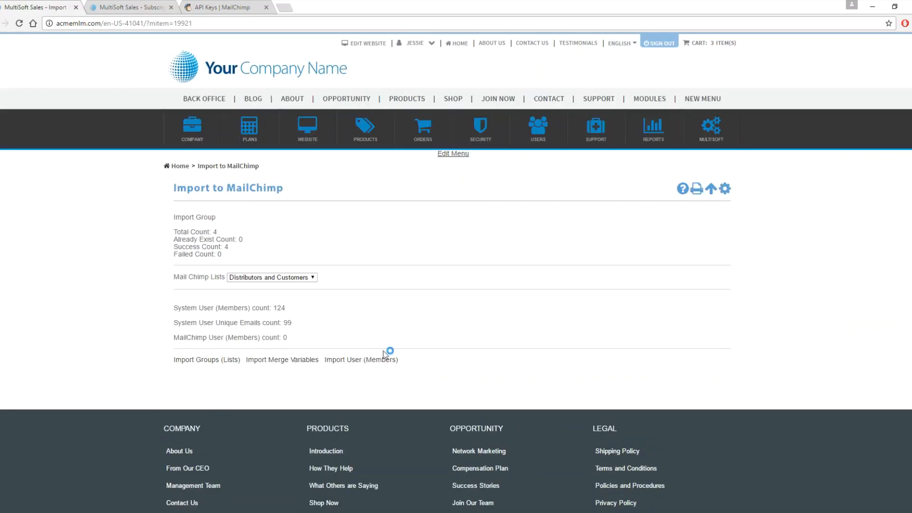
left_click(357, 361)
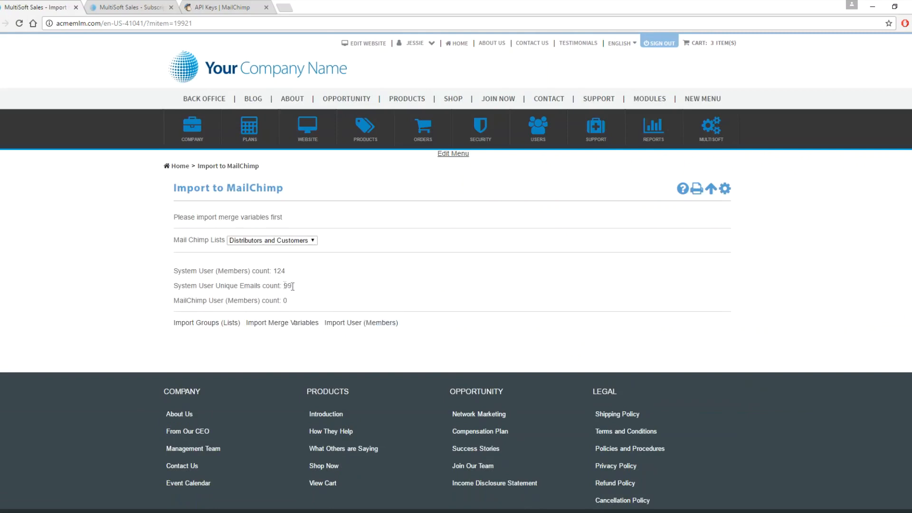
- Select the Customers MailChimp list and import its merge variables
left_click(290, 241)
left_click(280, 264)
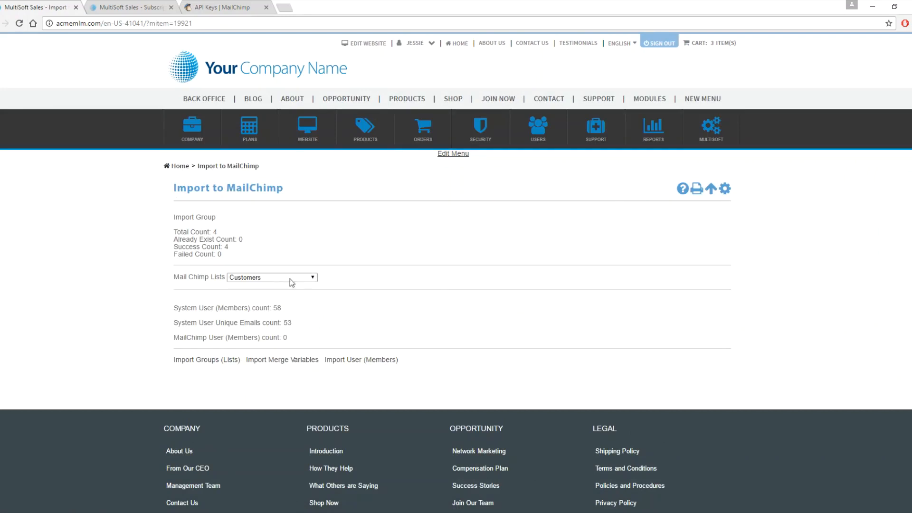
left_click(269, 280)
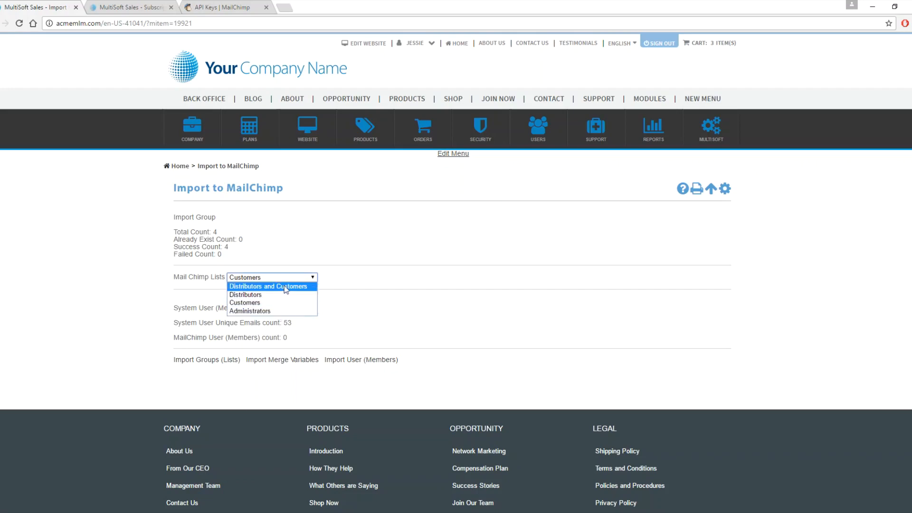
left_click(472, 304)
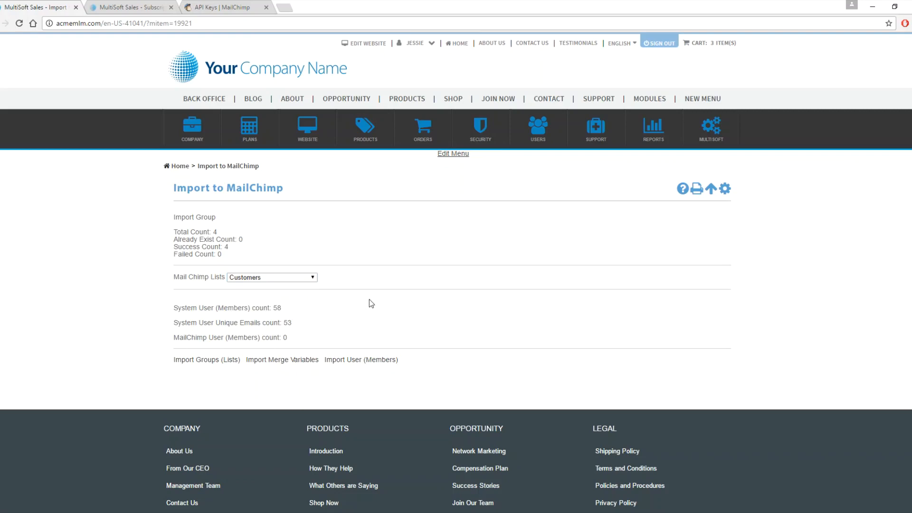
left_click(283, 360)
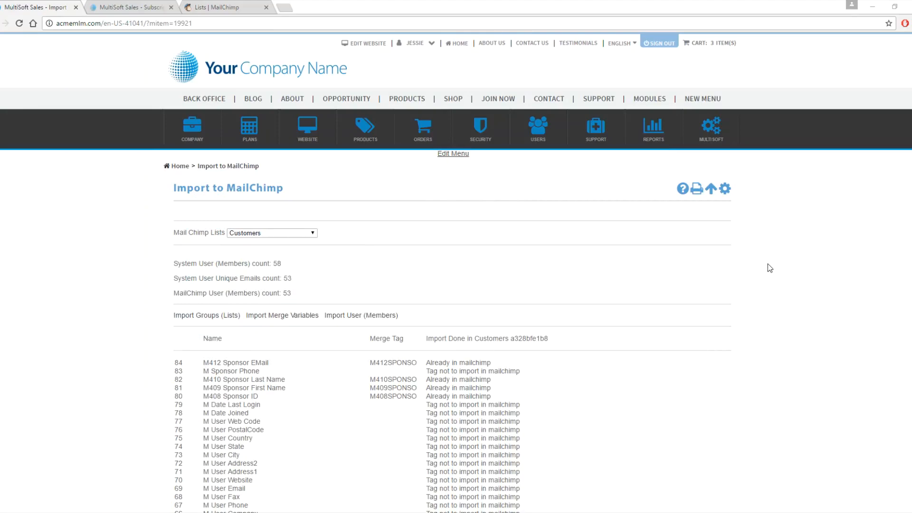
- Review the merge variable import results for Customers and check the lists in MailChimp
scroll(770, 275, "down", 1)
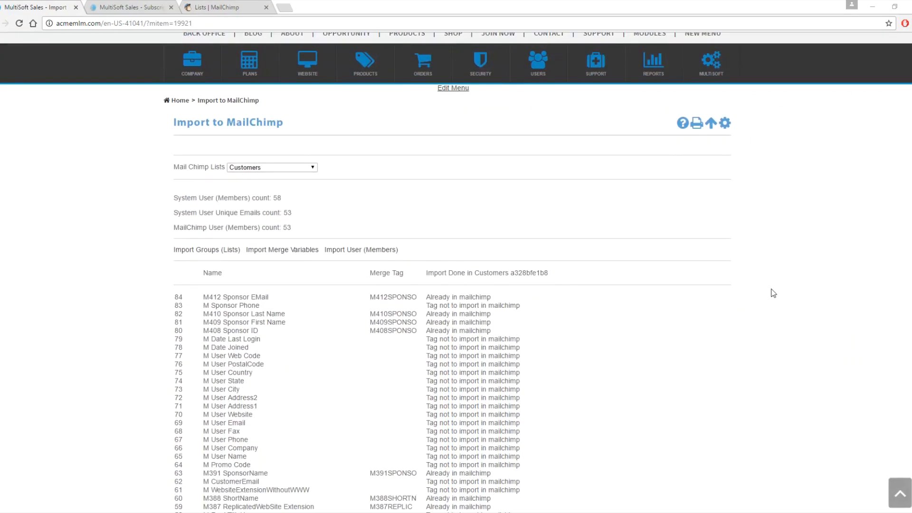
scroll(773, 293, "down", 4)
scroll(774, 293, "up", 5)
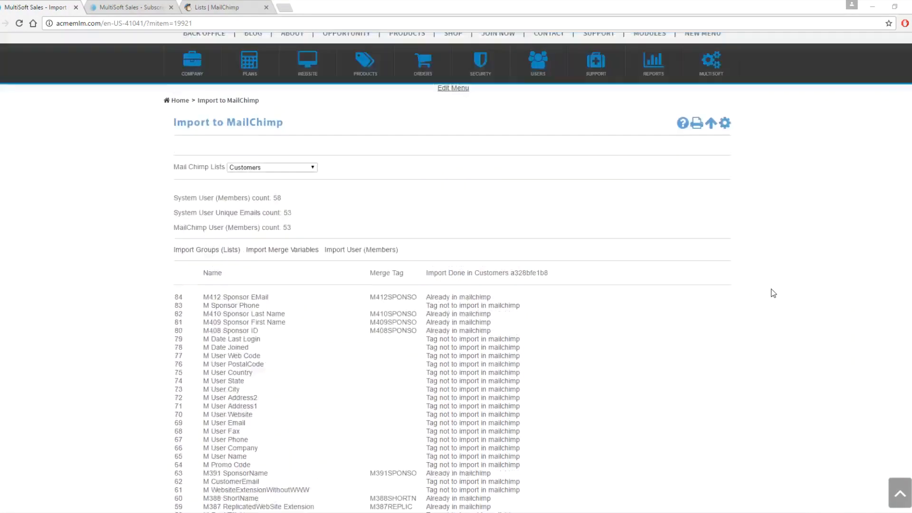
scroll(779, 304, "down", 1)
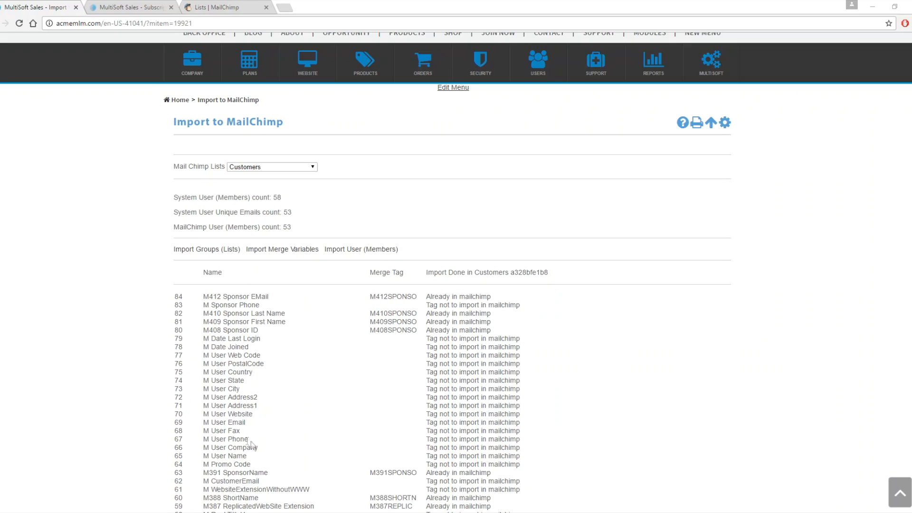
scroll(98, 400, "down", 3)
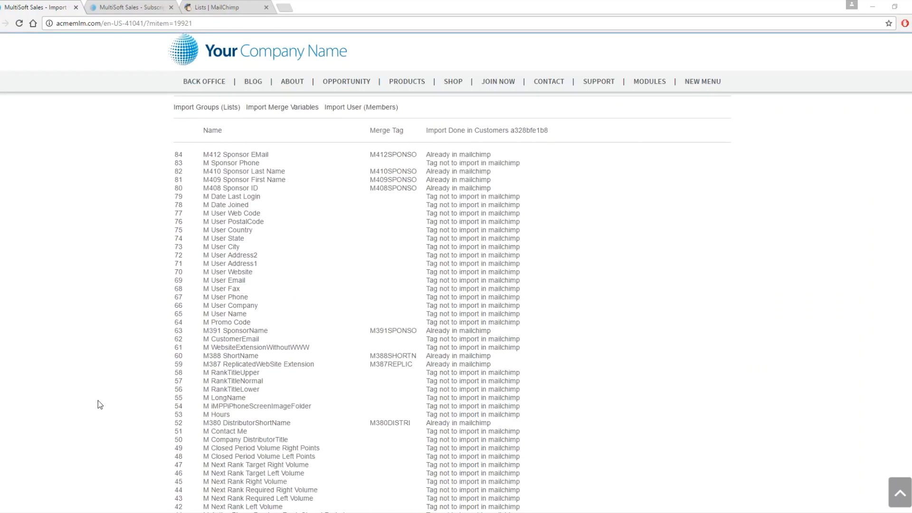
scroll(97, 401, "down", 5)
scroll(98, 401, "down", 5)
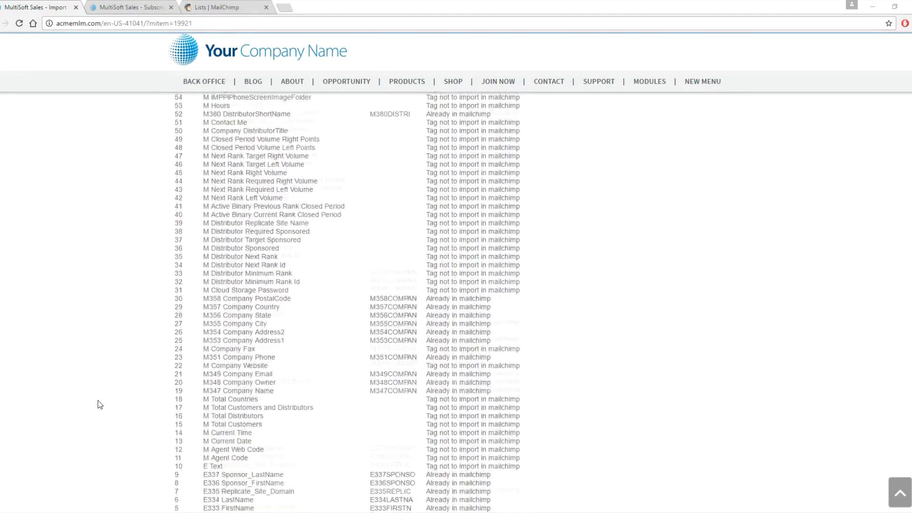
scroll(98, 401, "up", 7)
scroll(98, 400, "up", 6)
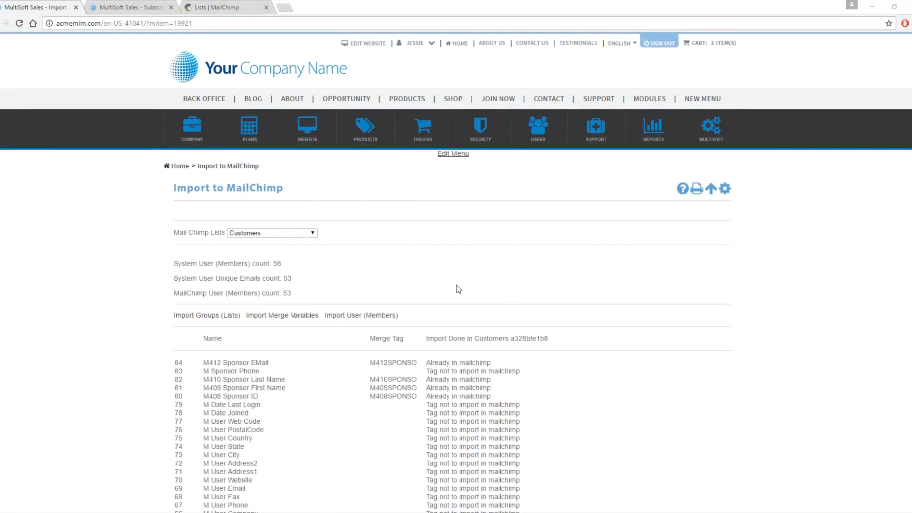
left_click(222, 7)
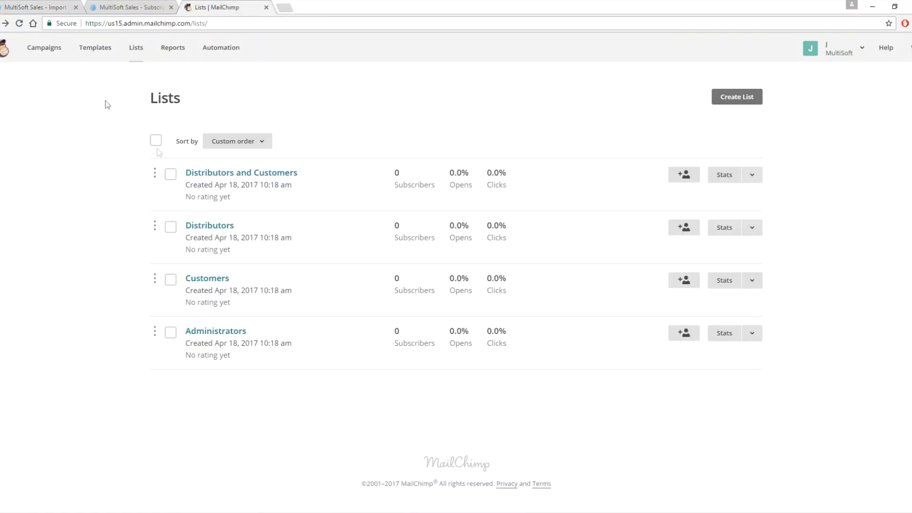
left_click(136, 47)
- Switch to the Distributors MailChimp list and import its merge variables
left_click(42, 8)
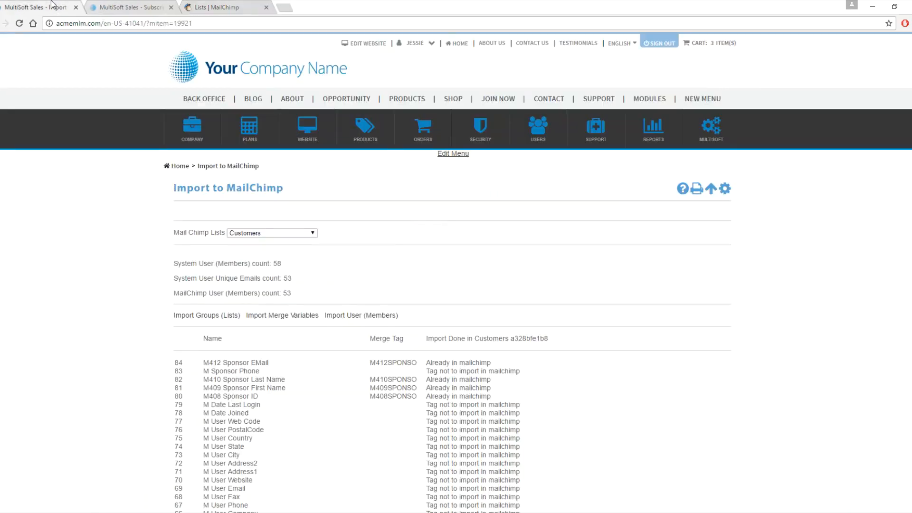
left_click(249, 234)
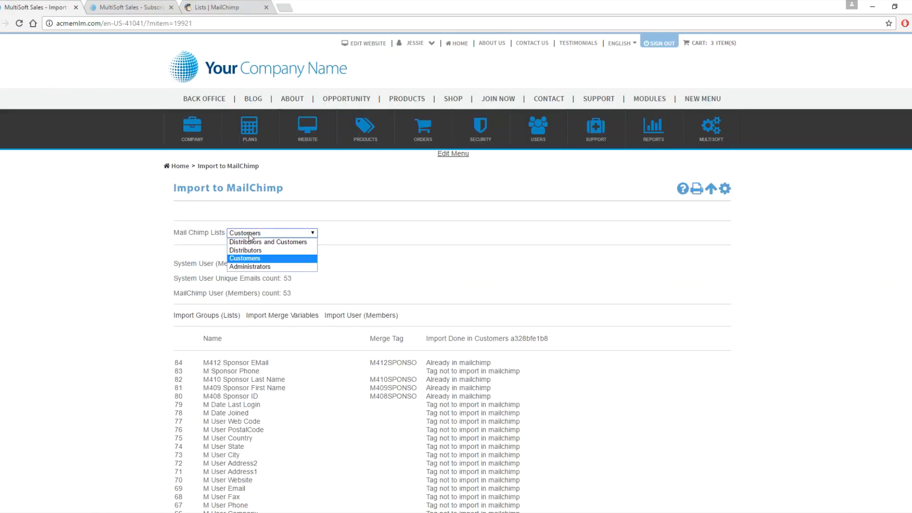
left_click(256, 250)
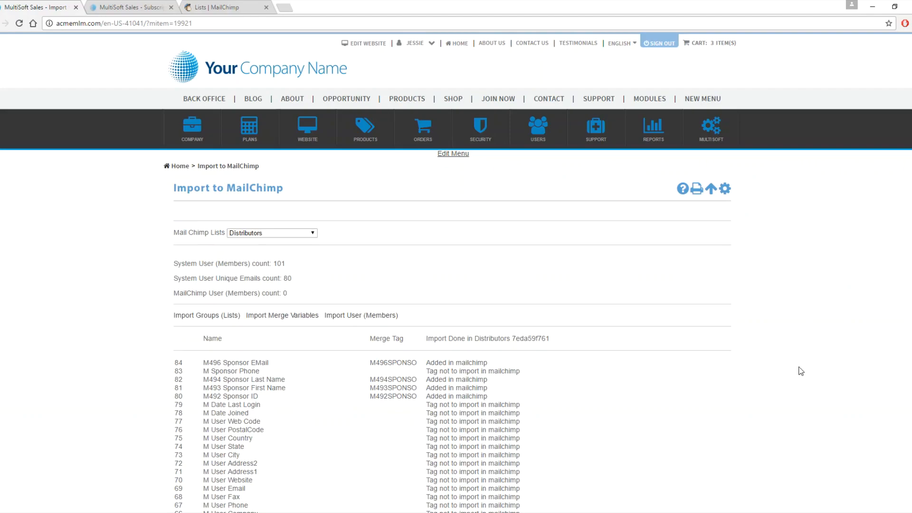
scroll(801, 371, "down", 10)
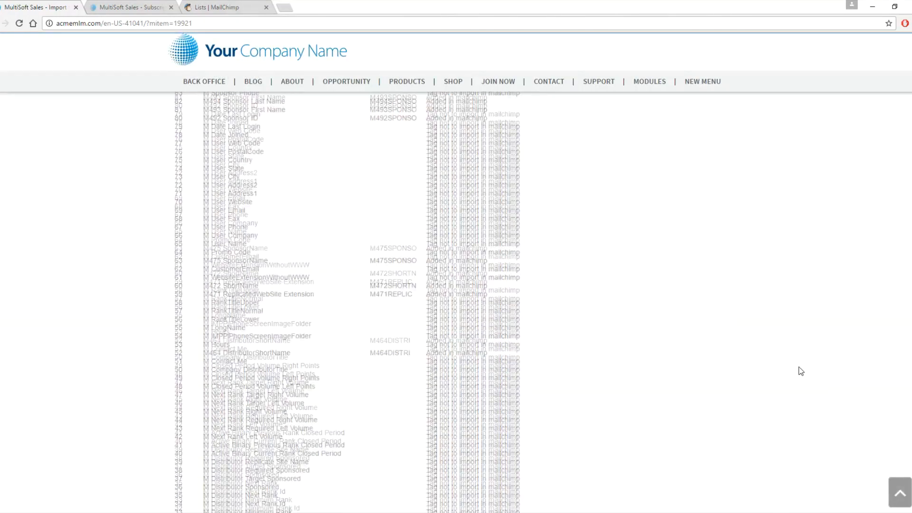
scroll(801, 371, "down", 4)
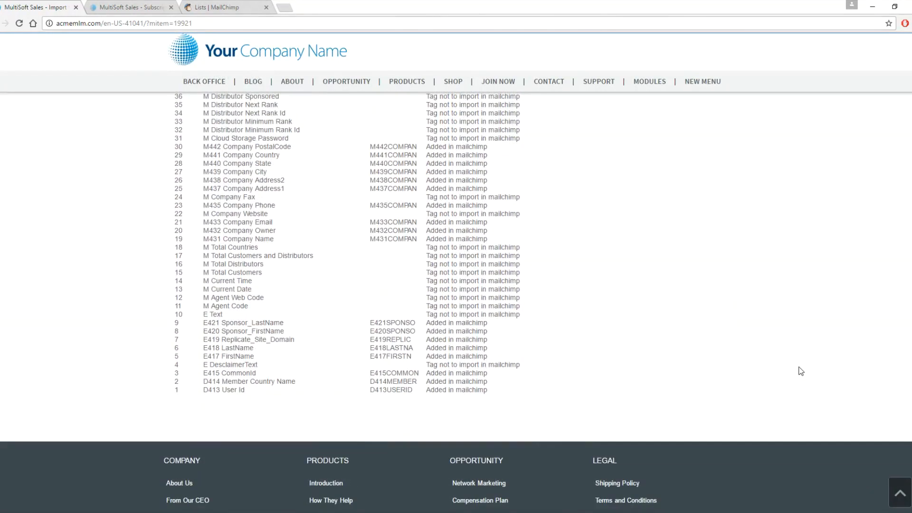
scroll(801, 371, "up", 15)
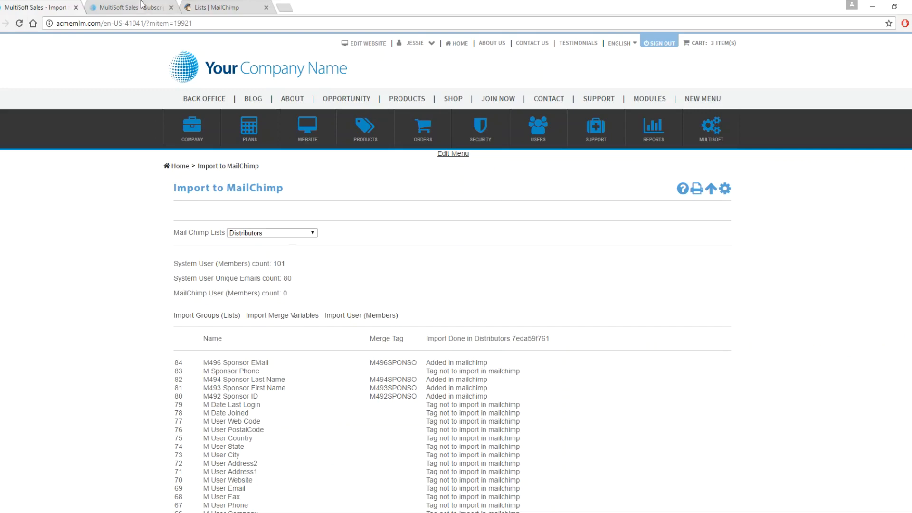
- Inspect the Distributors list's contacts in MailChimp and the import results in the back office
left_click(208, 6)
left_click(134, 50)
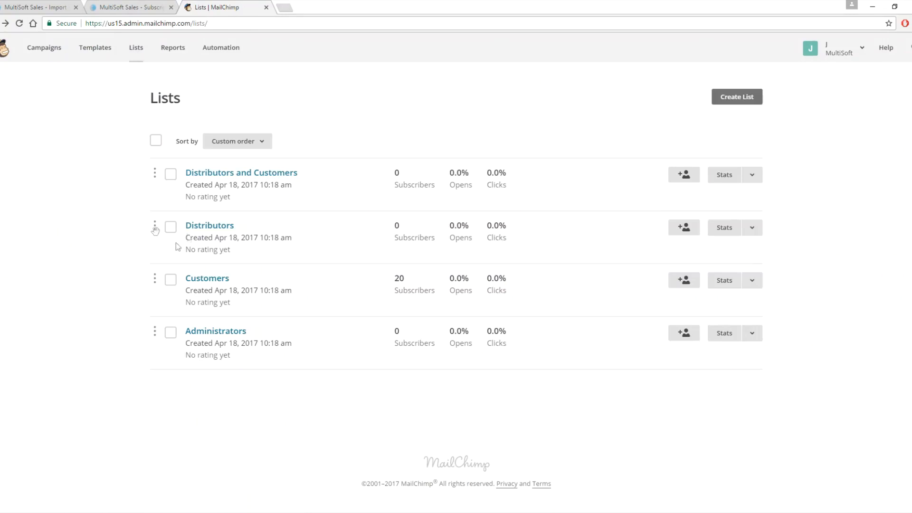
left_click(135, 53)
left_click(232, 228)
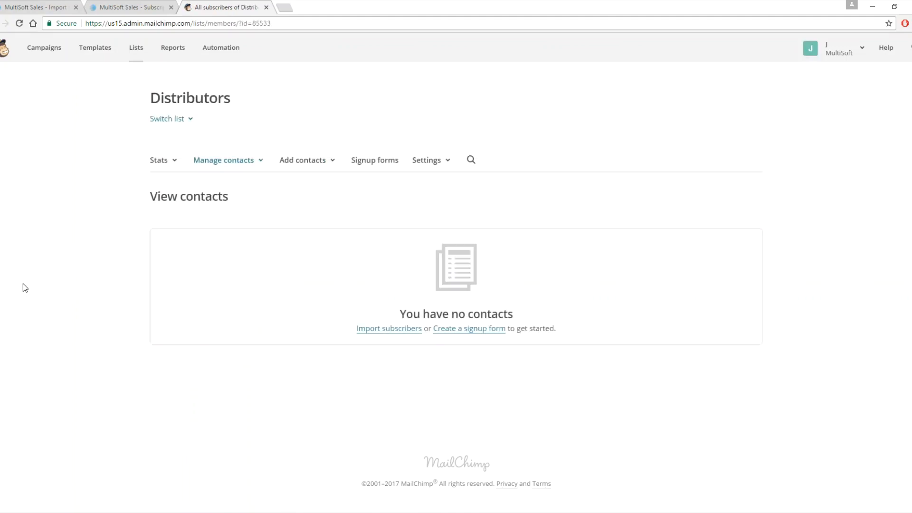
left_click(136, 49)
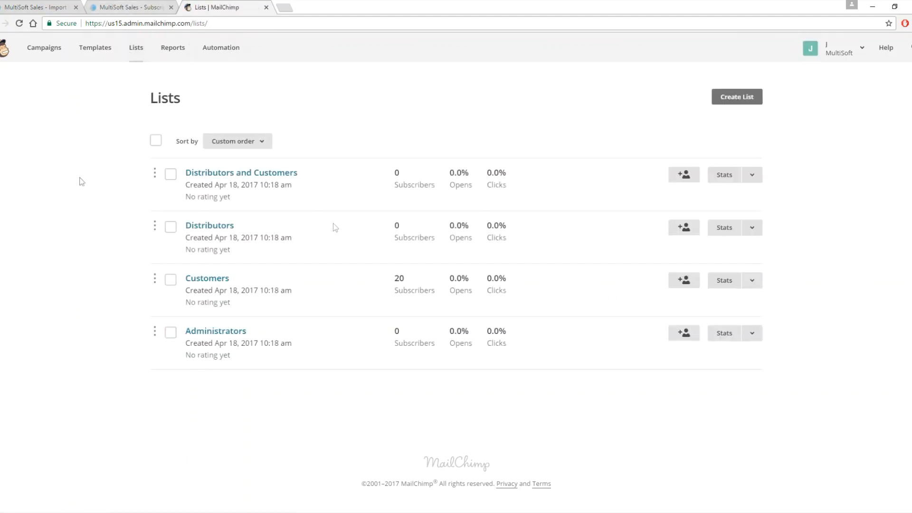
left_click(53, 7)
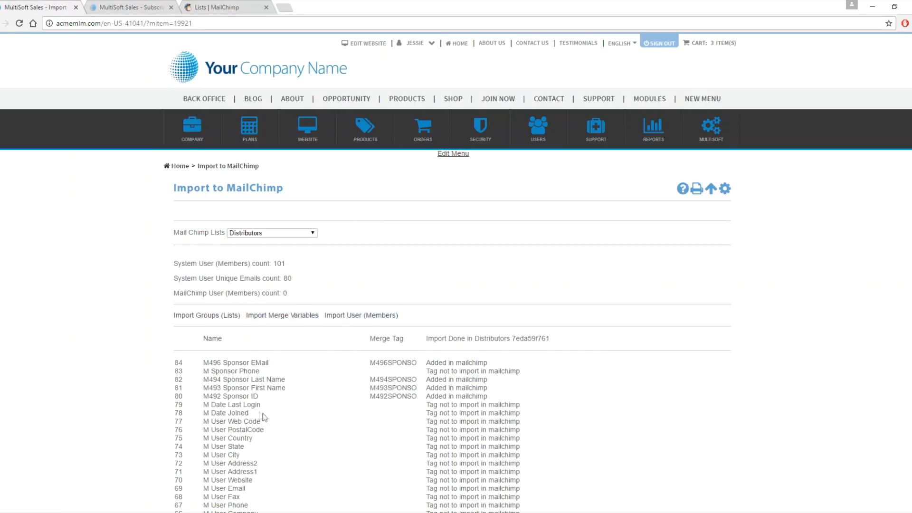
scroll(328, 404, "down", 15)
scroll(328, 403, "up", 9)
scroll(327, 402, "up", 7)
- Open the Customers list in MailChimp and show 100 contacts per page
left_click(224, 7)
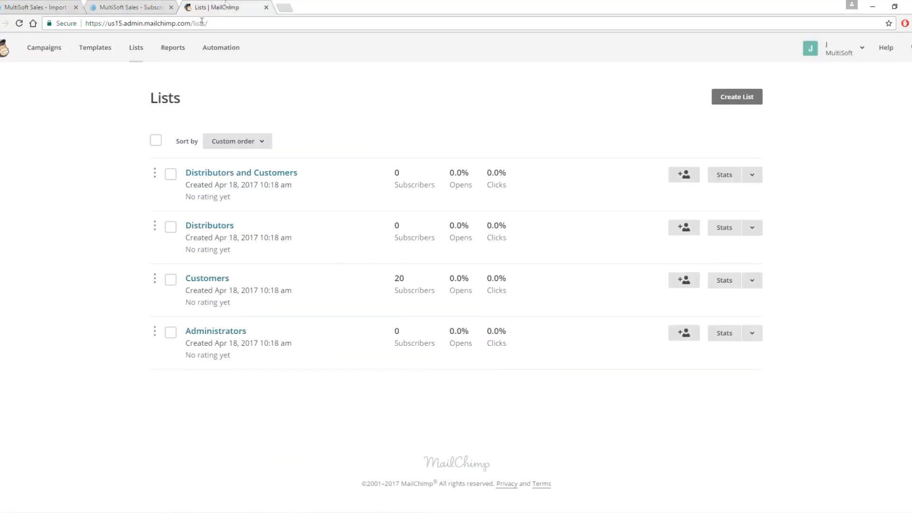
left_click(205, 281)
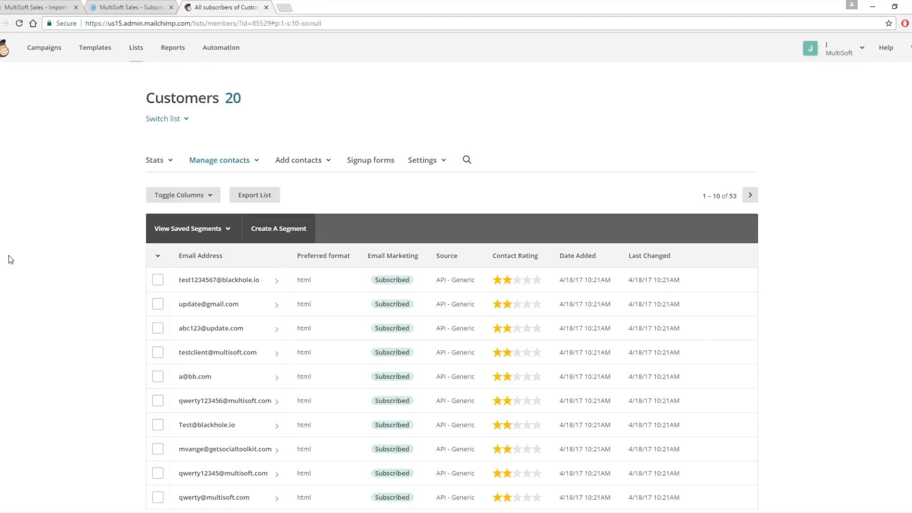
scroll(9, 255, "down", 3)
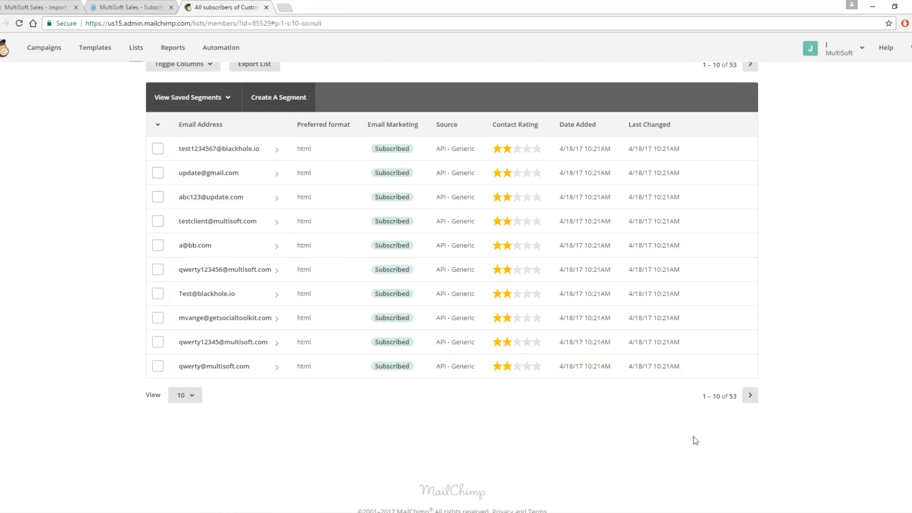
left_click(190, 399)
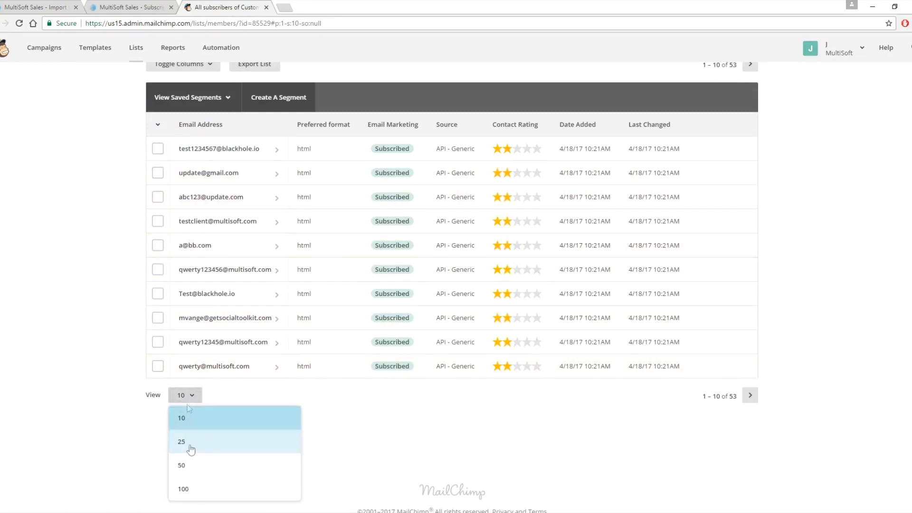
left_click(199, 492)
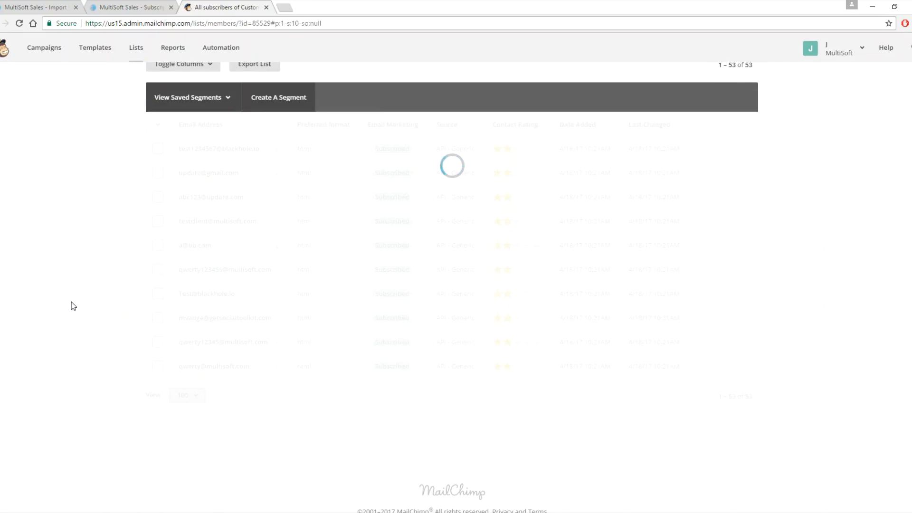
scroll(74, 305, "up", 3)
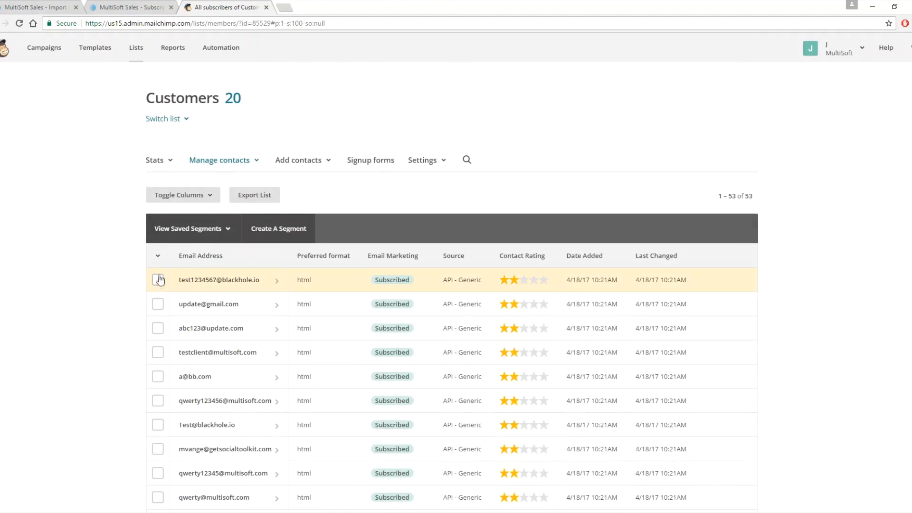
- Select all contacts in the Customers list and resubscribe them
left_click(159, 259)
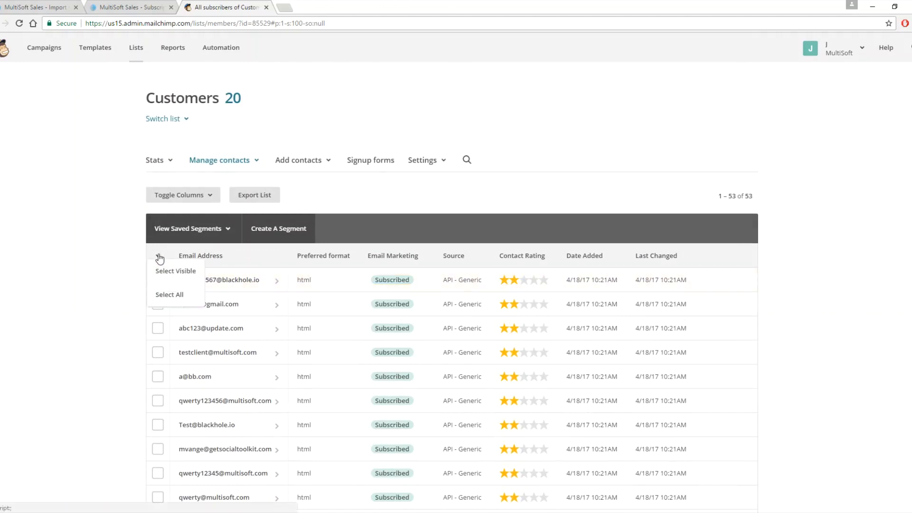
left_click(162, 296)
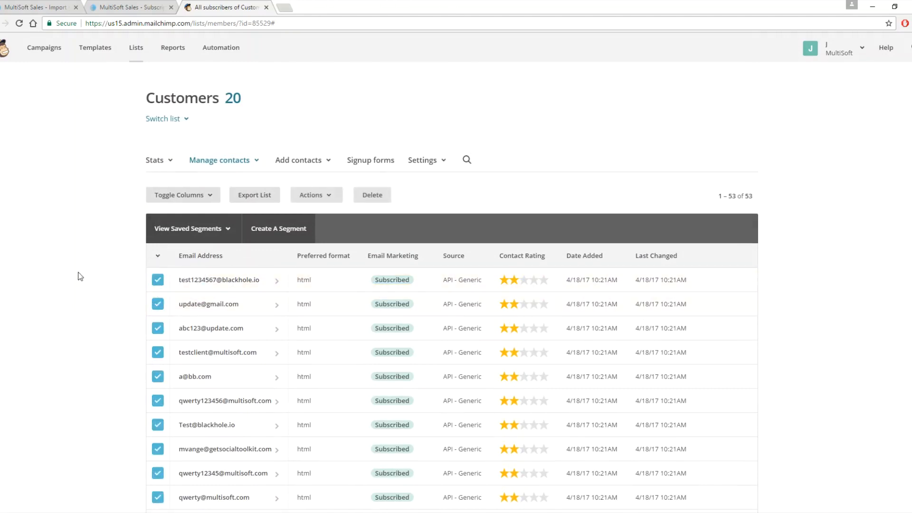
left_click(329, 197)
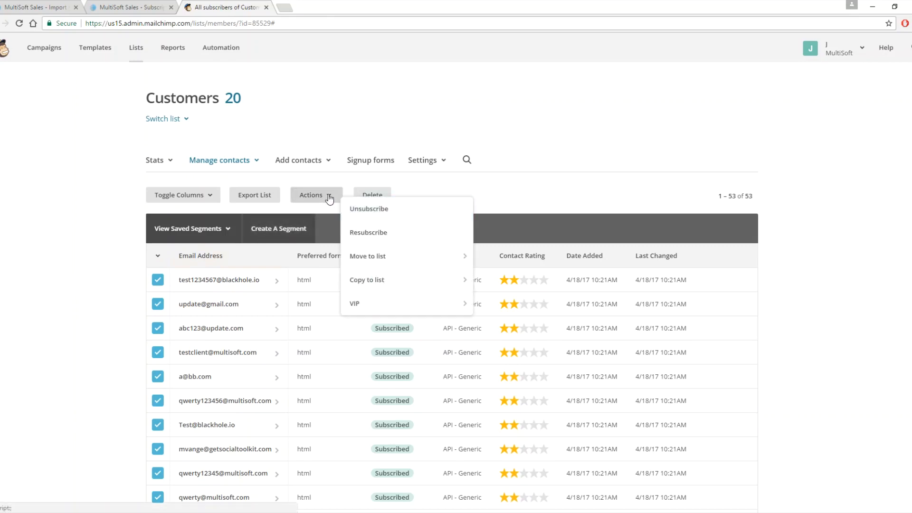
left_click(158, 258)
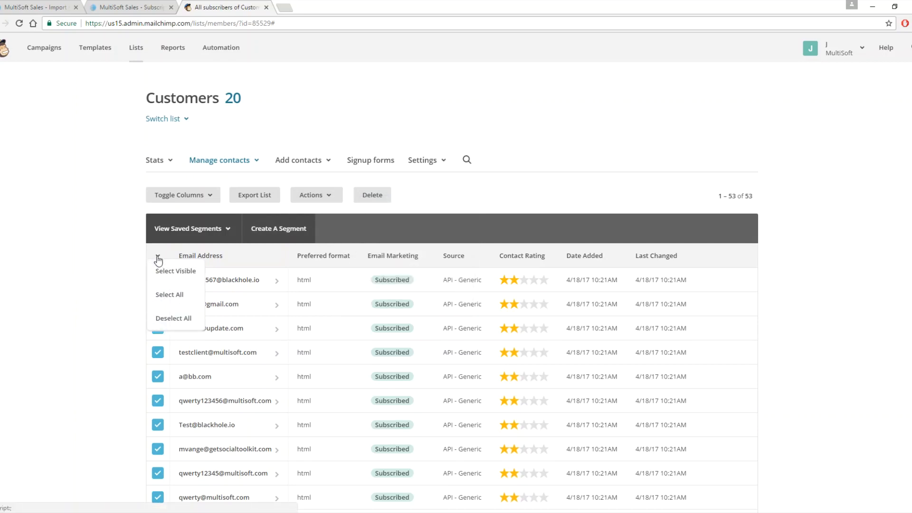
left_click(328, 199)
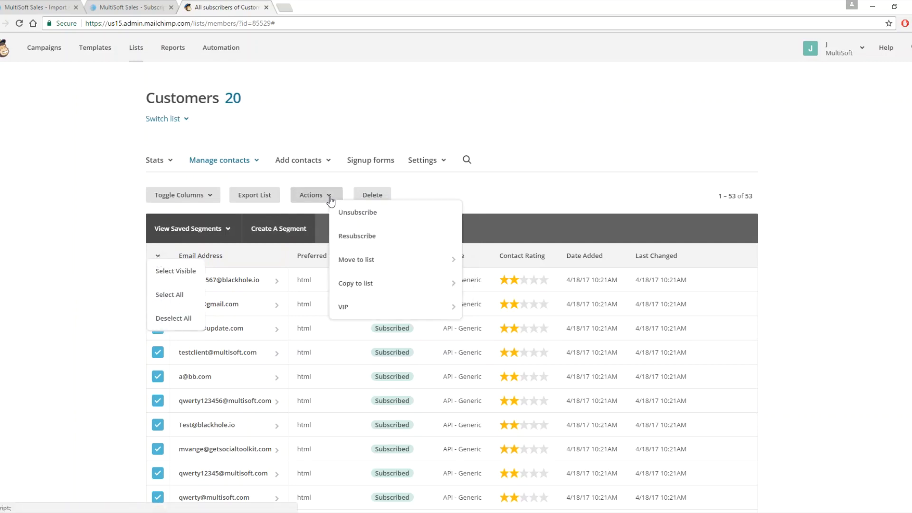
left_click(357, 237)
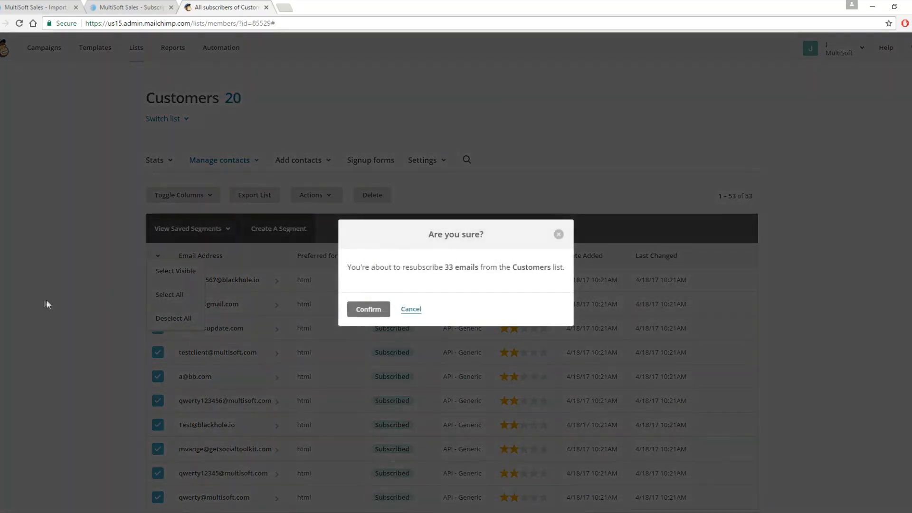
left_click(368, 310)
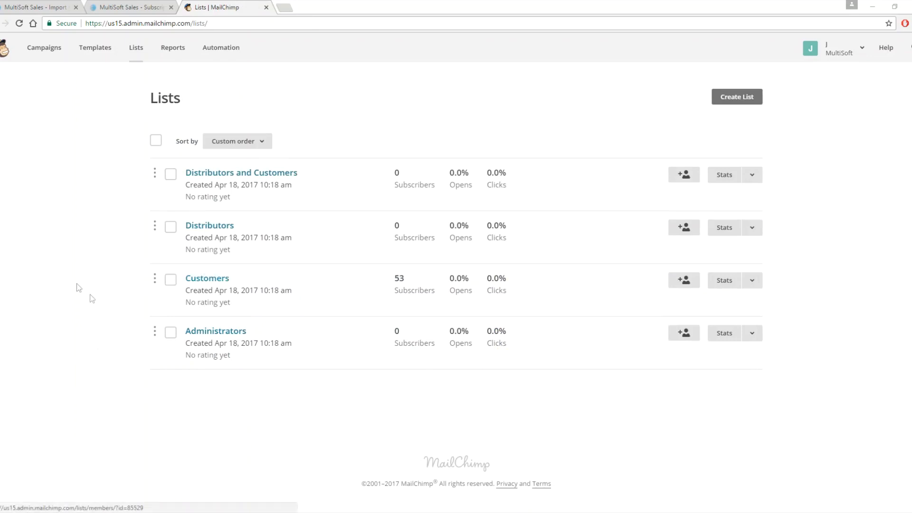
left_click(170, 280)
left_click(170, 280)
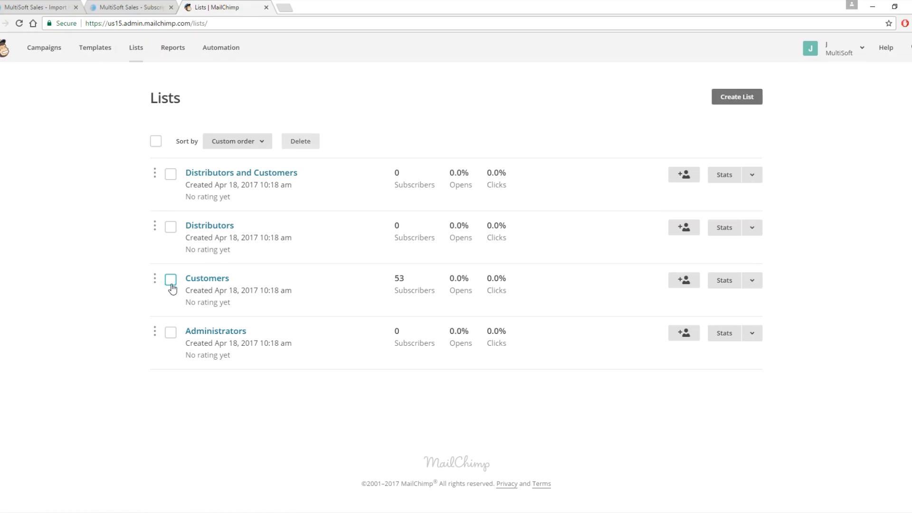
- Open the Test campaign for editing and send it to the entire Customers list
left_click(40, 50)
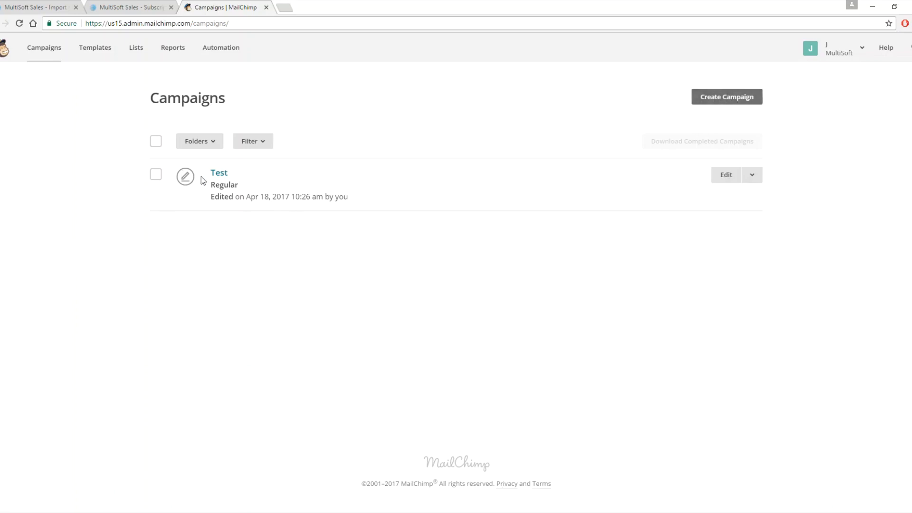
left_click(727, 176)
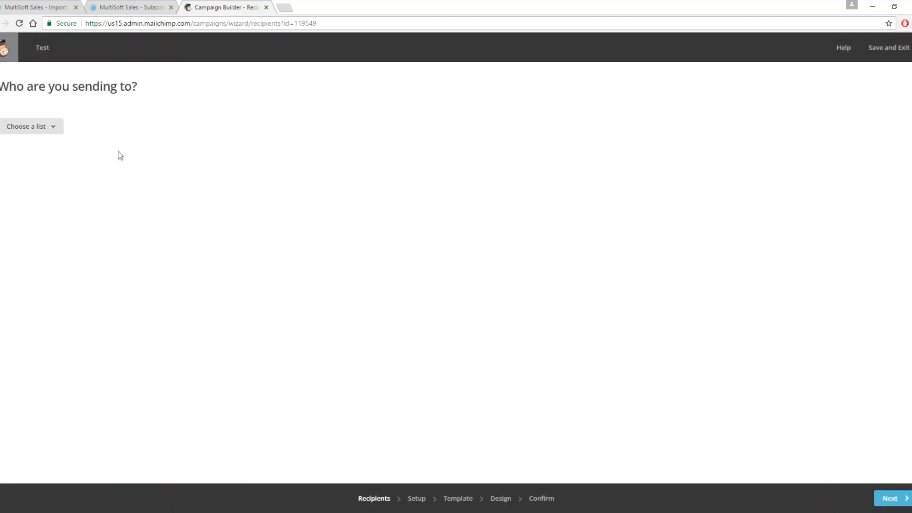
left_click(54, 127)
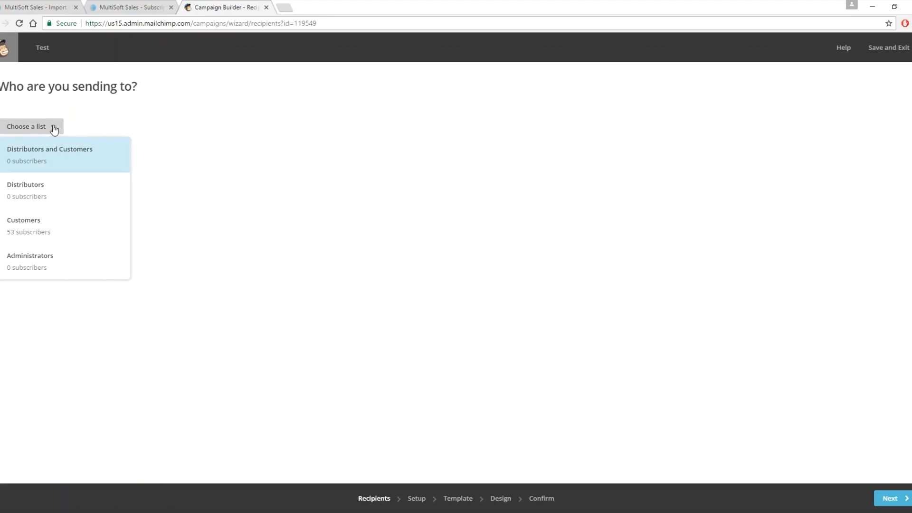
left_click(54, 240)
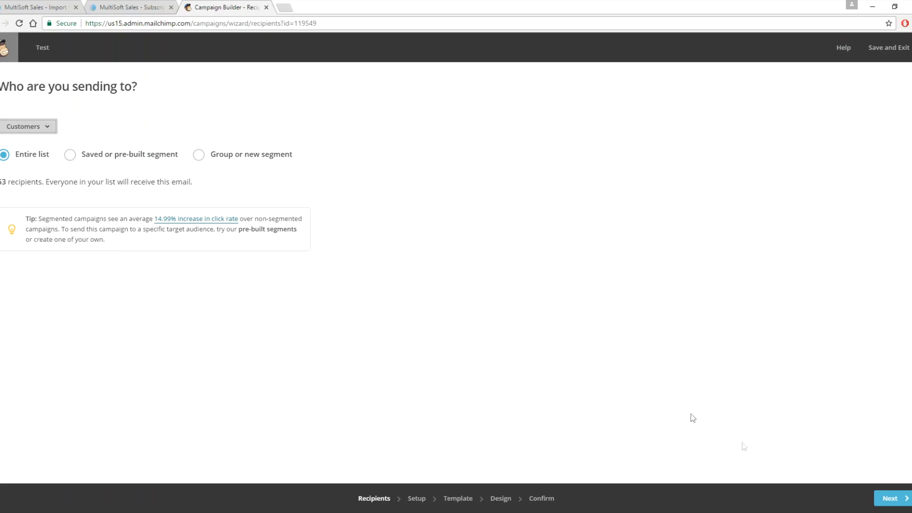
left_click(899, 497)
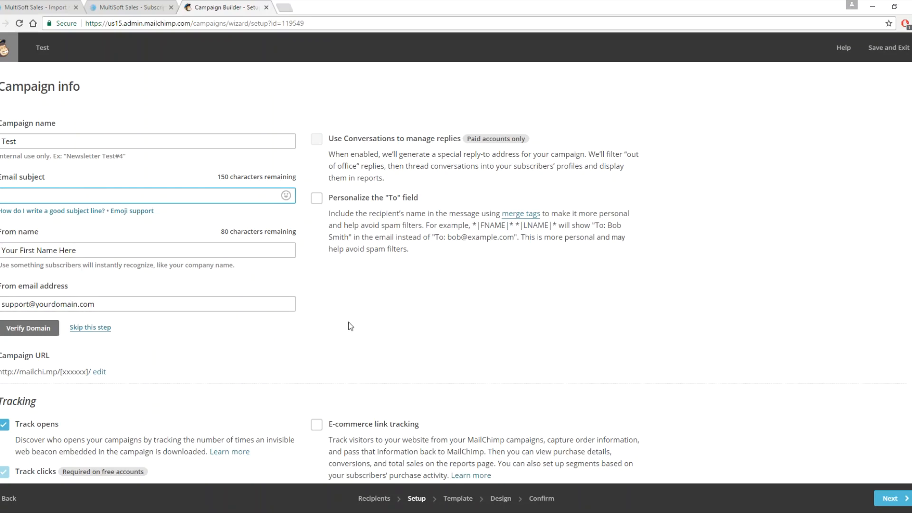
- Review the campaign info and tracking options, and try to advance past the setup stage
scroll(253, 338, "down", 1)
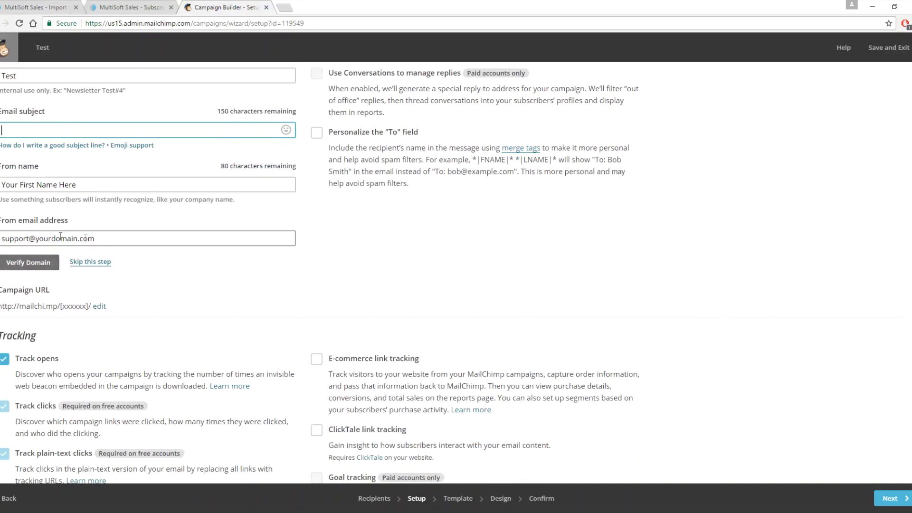
scroll(226, 295, "down", 1)
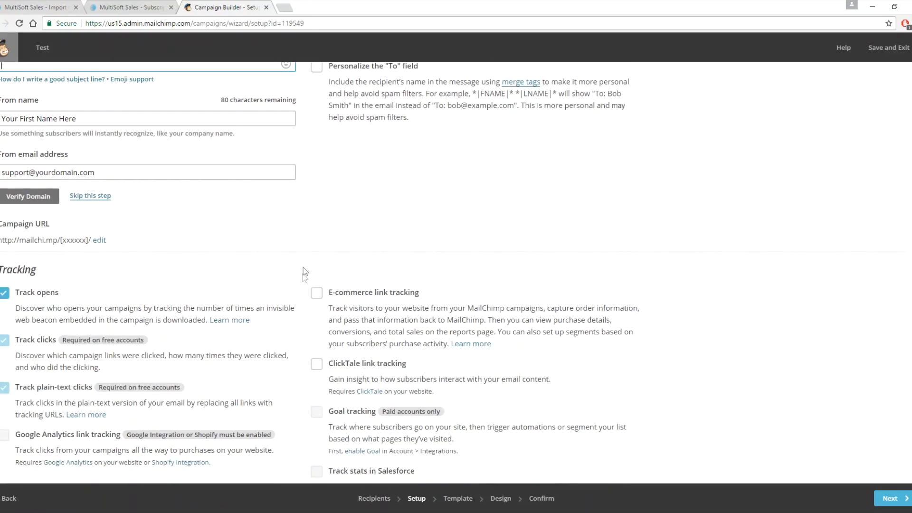
scroll(303, 265, "down", 3)
scroll(305, 269, "up", 7)
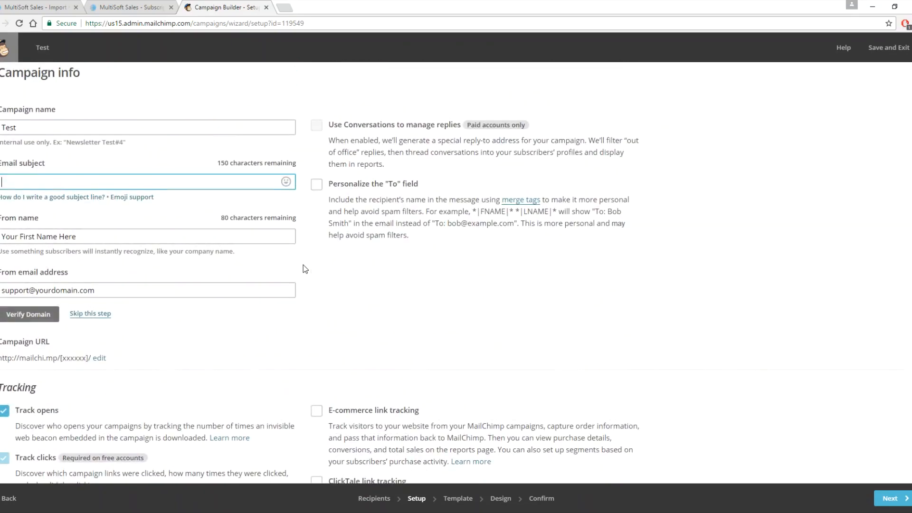
scroll(304, 266, "down", 5)
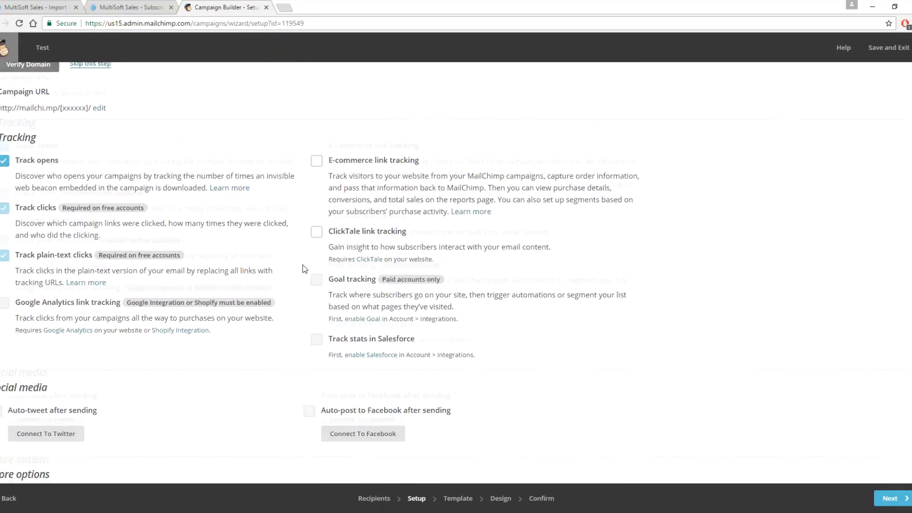
left_click(894, 497)
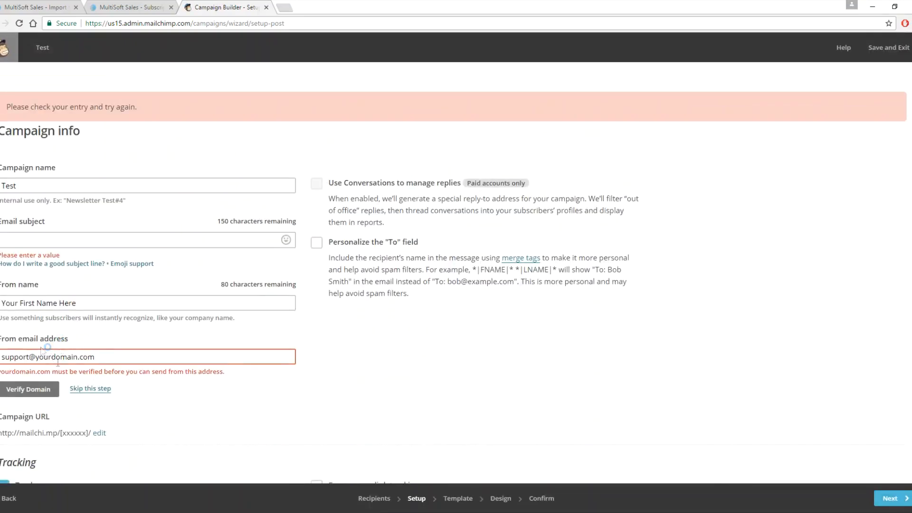
- Try to jump to the campaign's Confirm stage, then switch back to the MultiSoft back office import tab
scroll(432, 346, "down", 4)
scroll(433, 344, "down", 4)
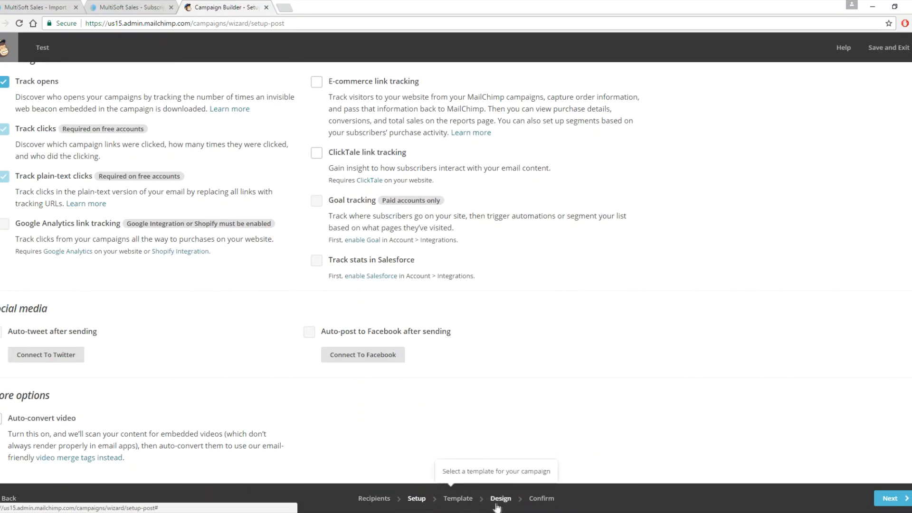
left_click(542, 498)
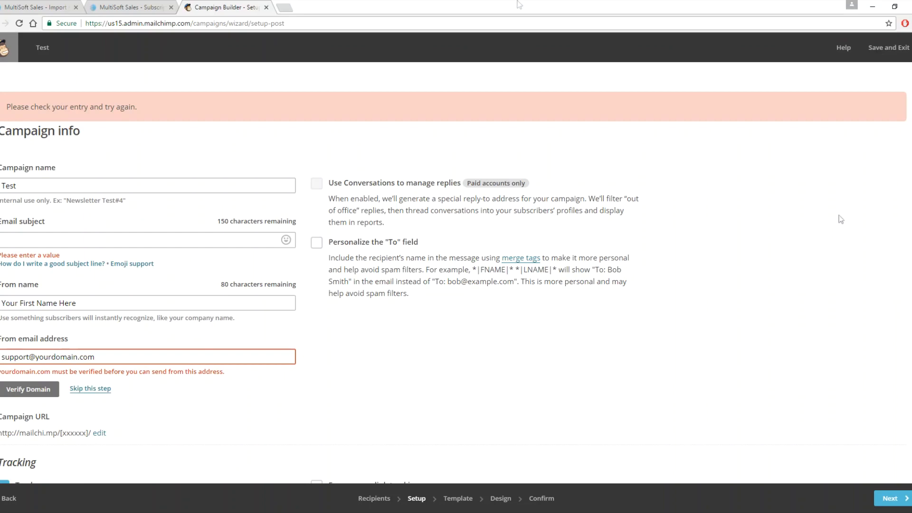
left_click(28, 7)
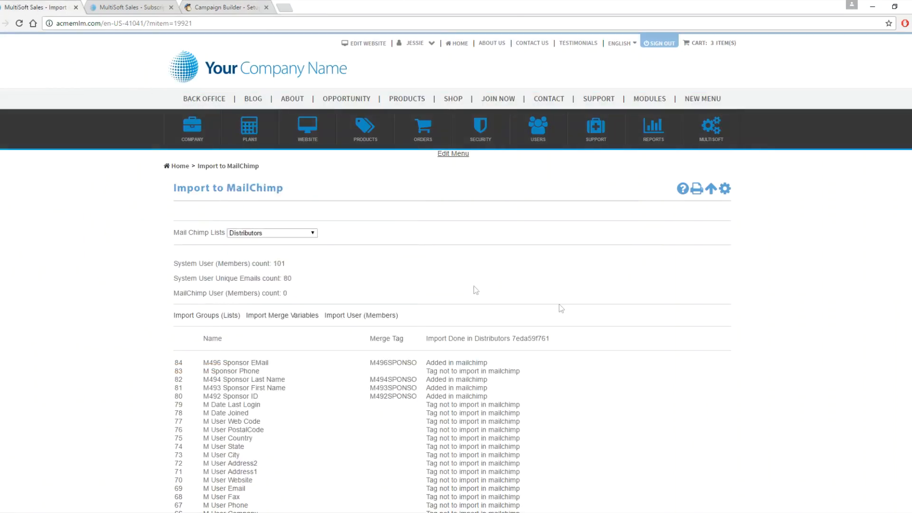